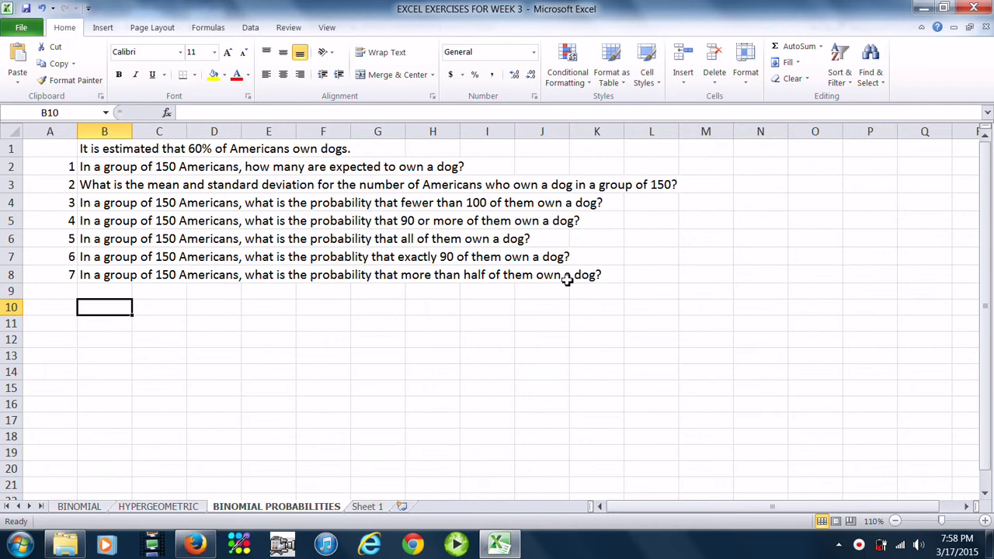
Step: Enter the labels EXPECTED VALUE in cell J2 and MEAN in cell L2 beside question 1
{"action": "left_click", "coordinate": [371, 151]}
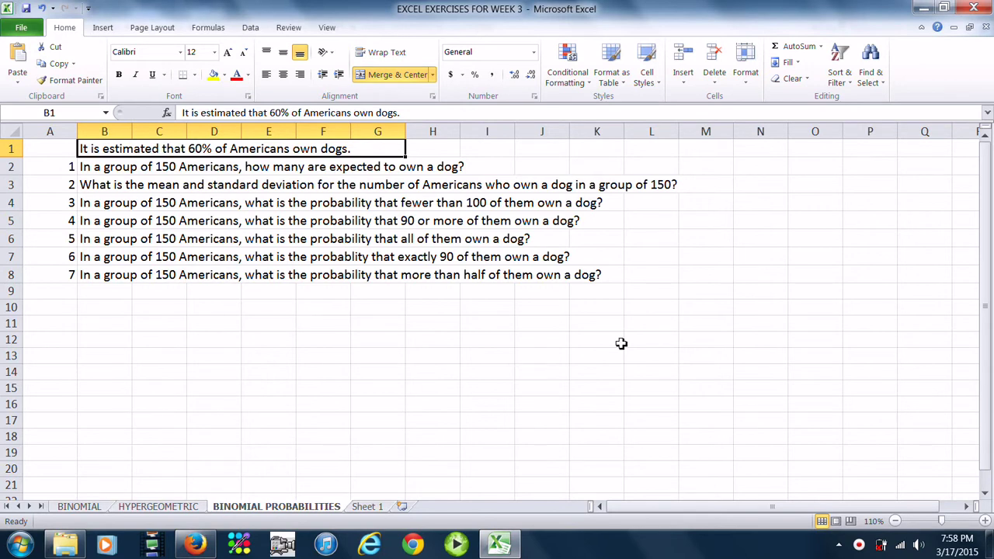
{"action": "left_click", "coordinate": [475, 172]}
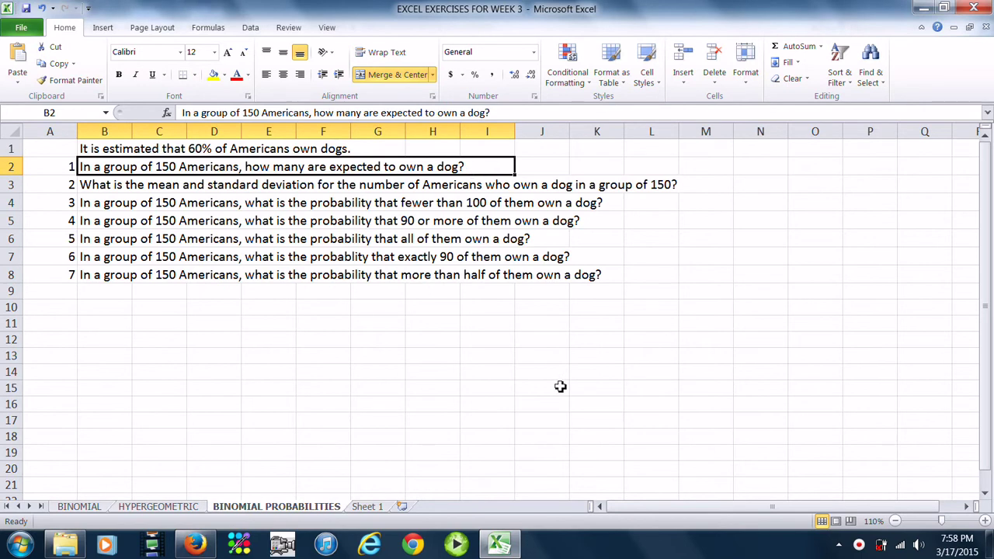
{"action": "left_click", "coordinate": [553, 173]}
{"action": "type", "text": "EX"}
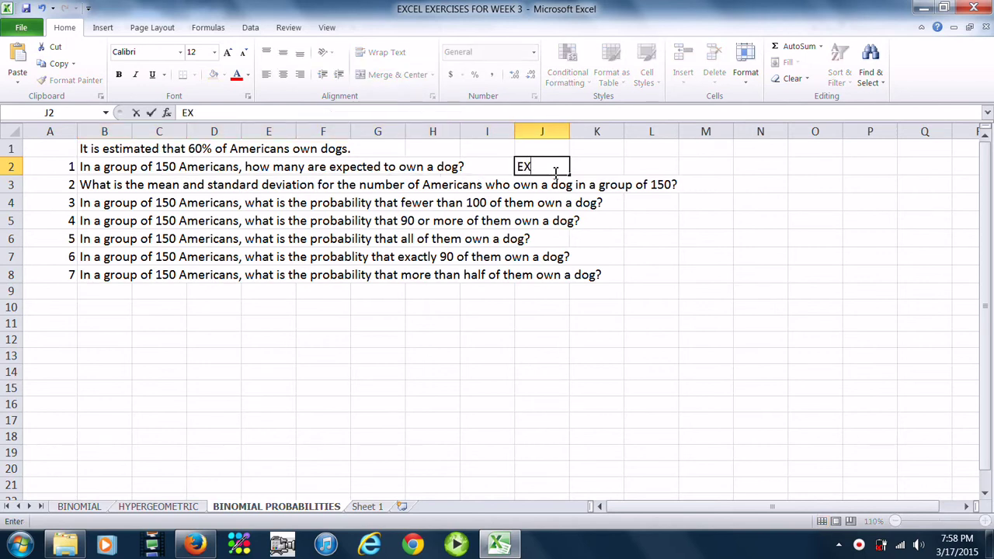
{"action": "type", "text": "PECTED VALUE"}
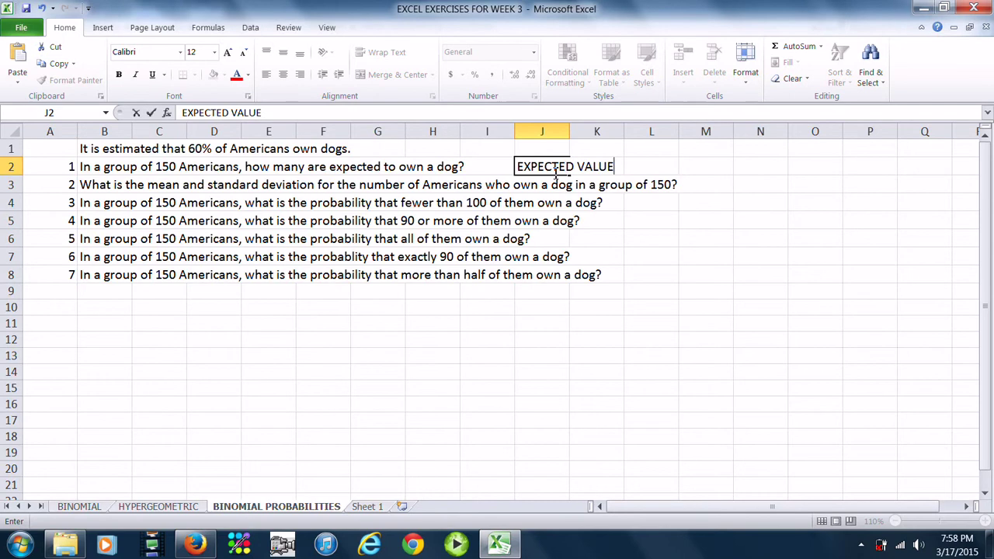
{"action": "key", "text": "Tab"}
{"action": "key", "text": "Tab"}
{"action": "type", "text": "MEAN"}
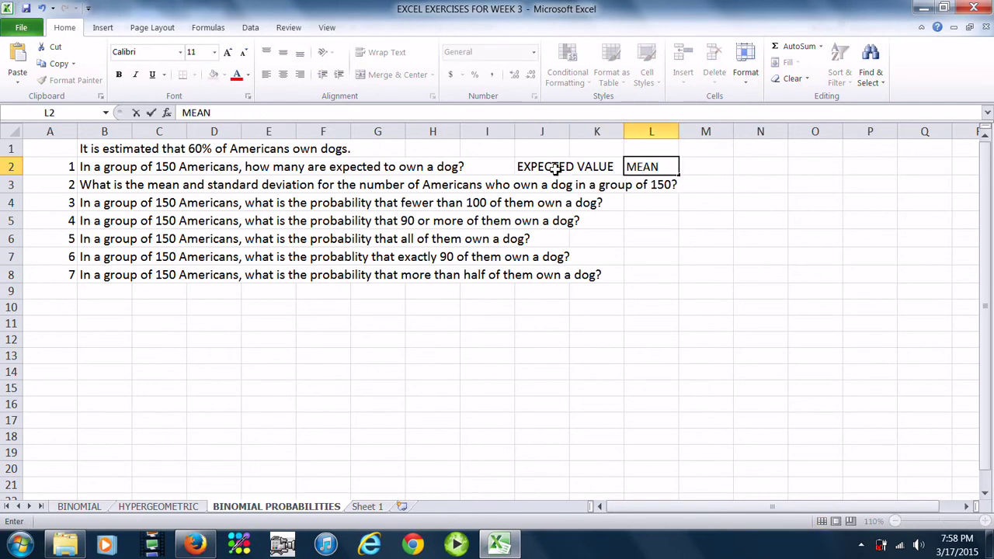
{"action": "key", "text": "Tab"}
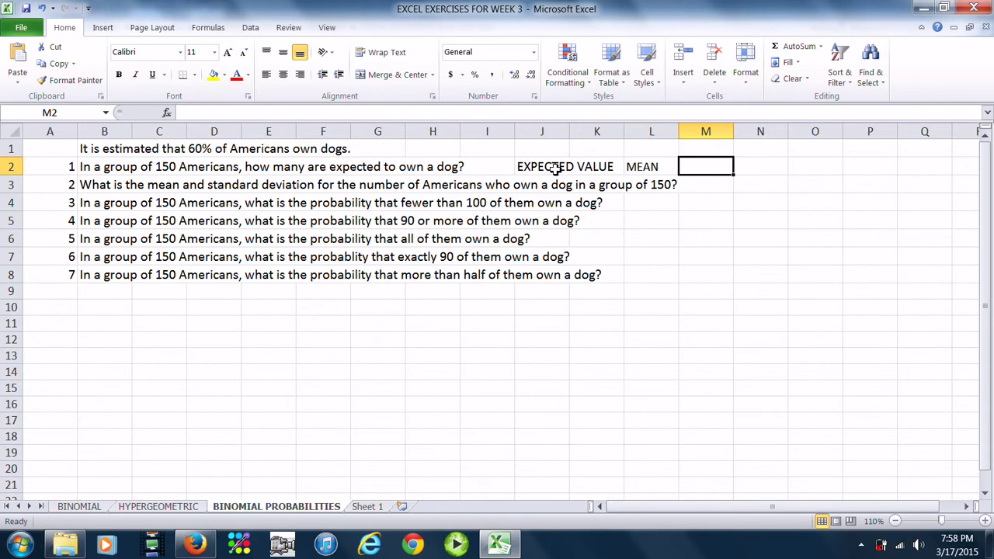
Step: Enter the mean's formula as the text n*p in cell M2
{"action": "type", "text": "n"}
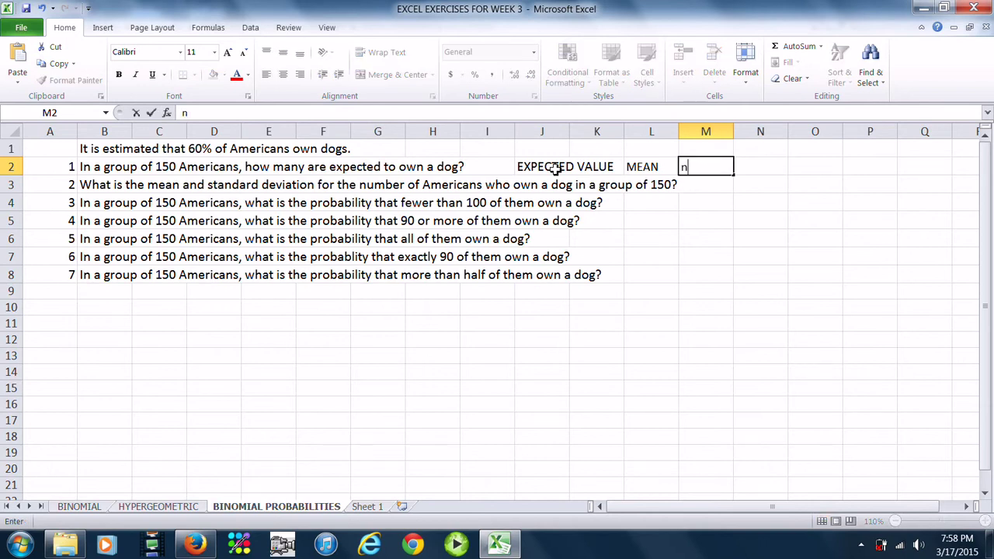
{"action": "type", "text": "*p"}
{"action": "key", "text": "Tab"}
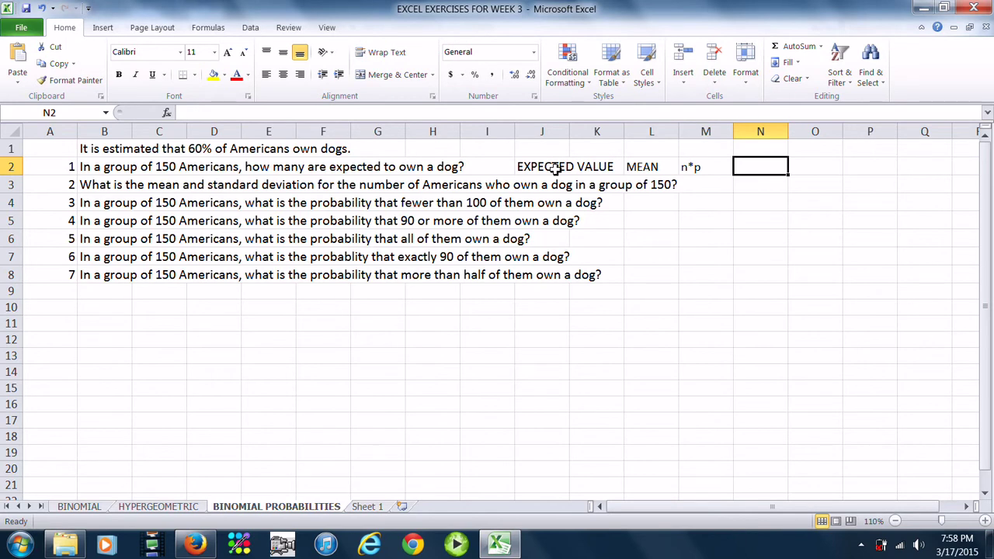
Step: Calculate the expected number of dog owners in cell N2 with the formula =150*60/100
{"action": "type", "text": "="}
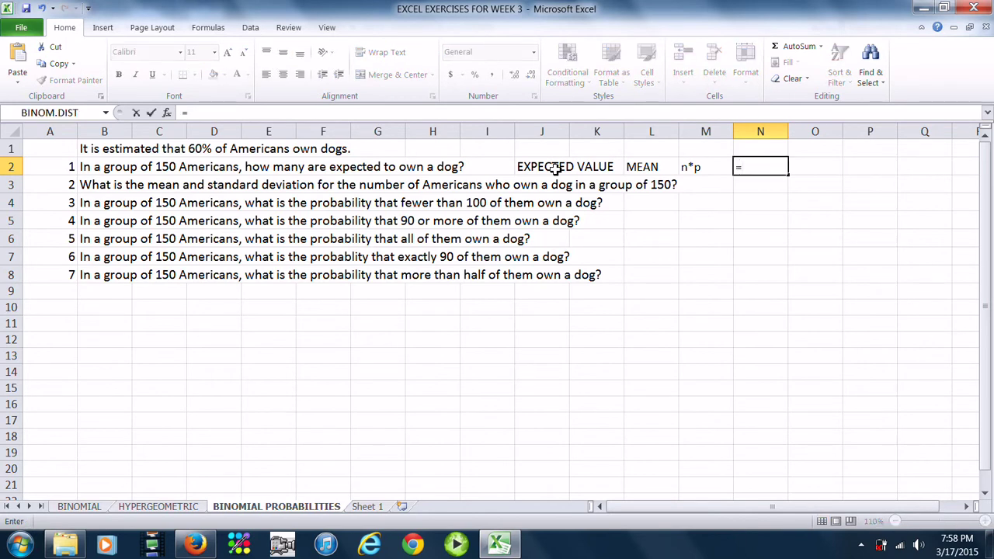
{"action": "type", "text": "150*60"}
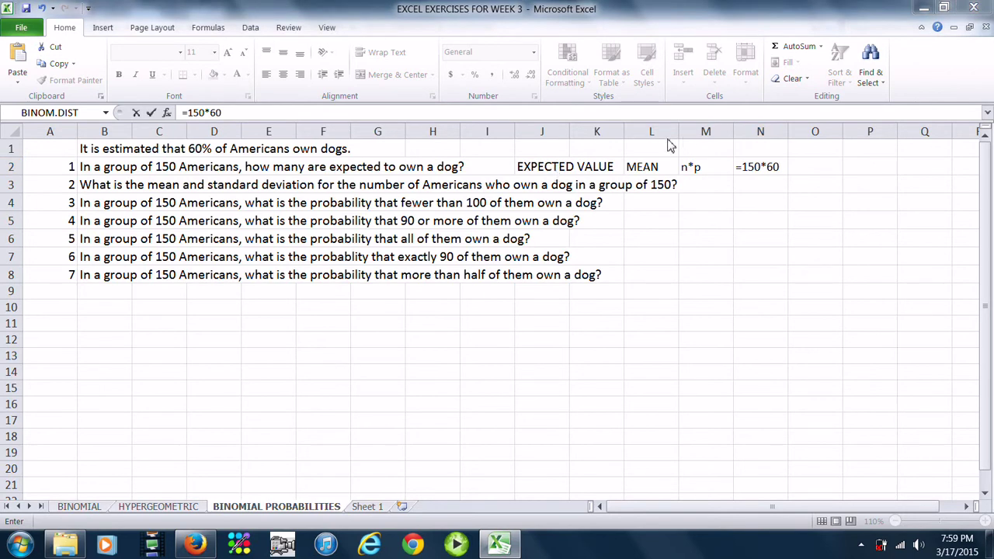
{"action": "left_click", "coordinate": [231, 112]}
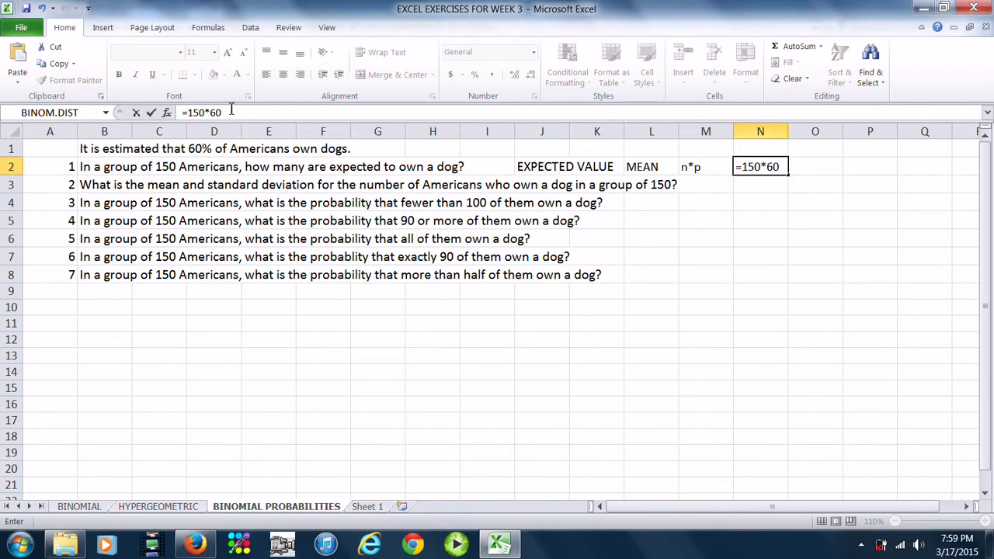
{"action": "type", "text": "/100"}
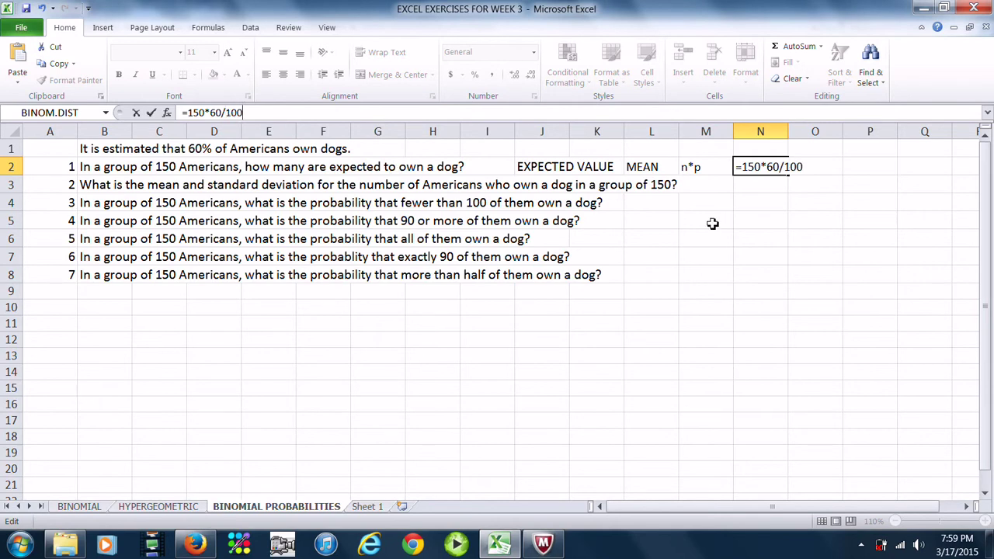
{"action": "key", "text": "Return"}
{"action": "left_click", "coordinate": [744, 170]}
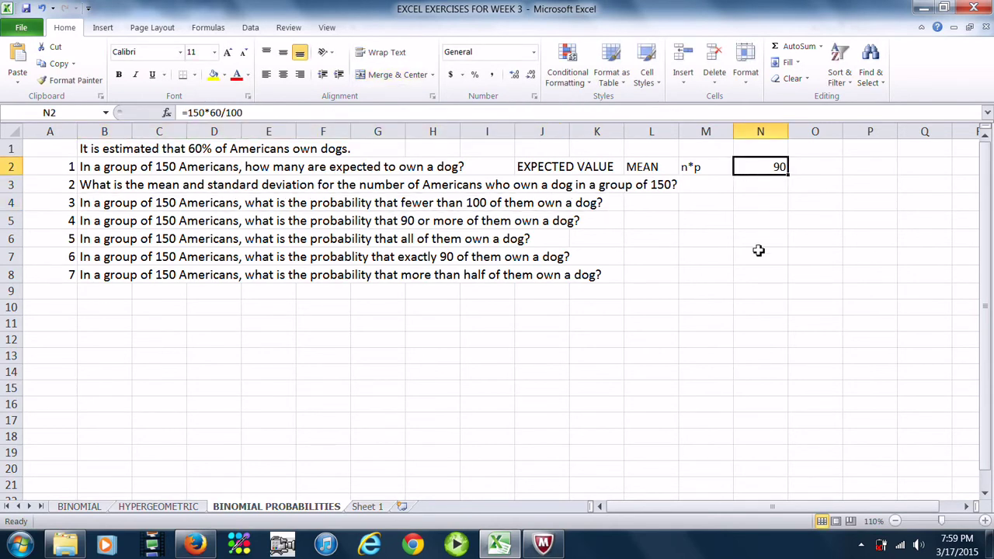
Step: Enter the text "mean = 90" in cell N3 for question 2 and widen column N to fit it
{"action": "left_click", "coordinate": [553, 187]}
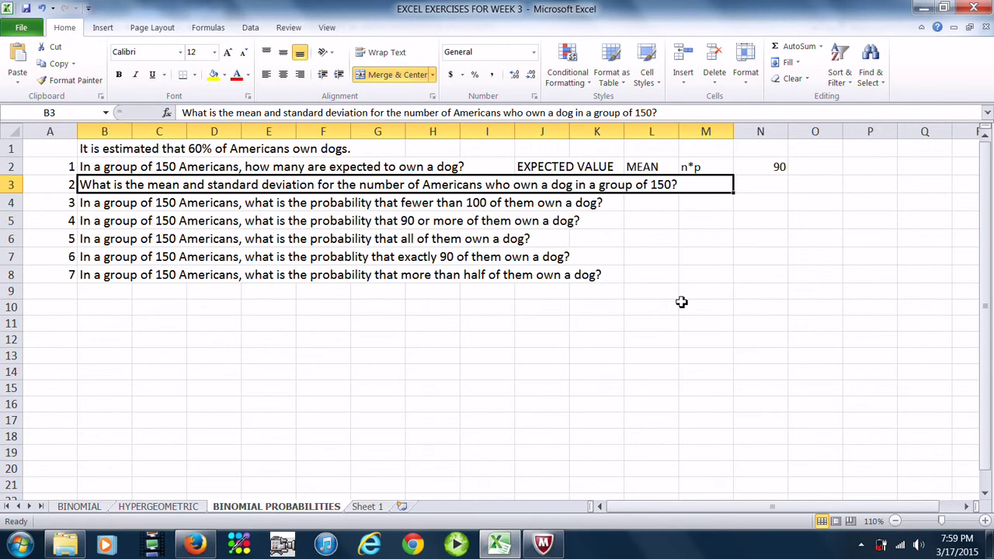
{"action": "left_click", "coordinate": [772, 186]}
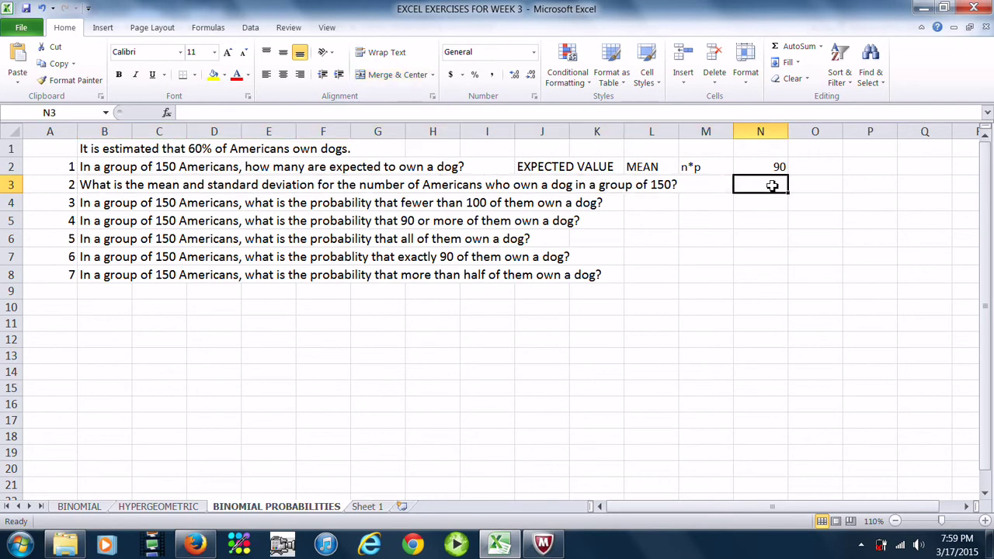
{"action": "type", "text": "mean = 90"}
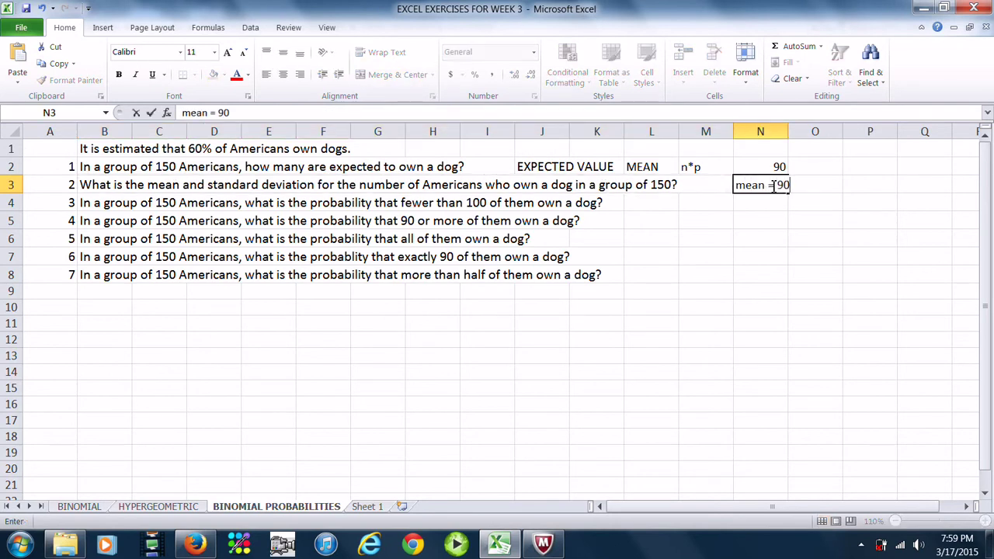
{"action": "key", "text": "Return"}
{"action": "left_click_drag", "start_coordinate": [788, 133], "coordinate": [797, 134]}
Step: Enter the standard deviation formula as the text SD=SQRT(n*p*(1-p)) in cell O3
{"action": "left_click", "coordinate": [819, 187]}
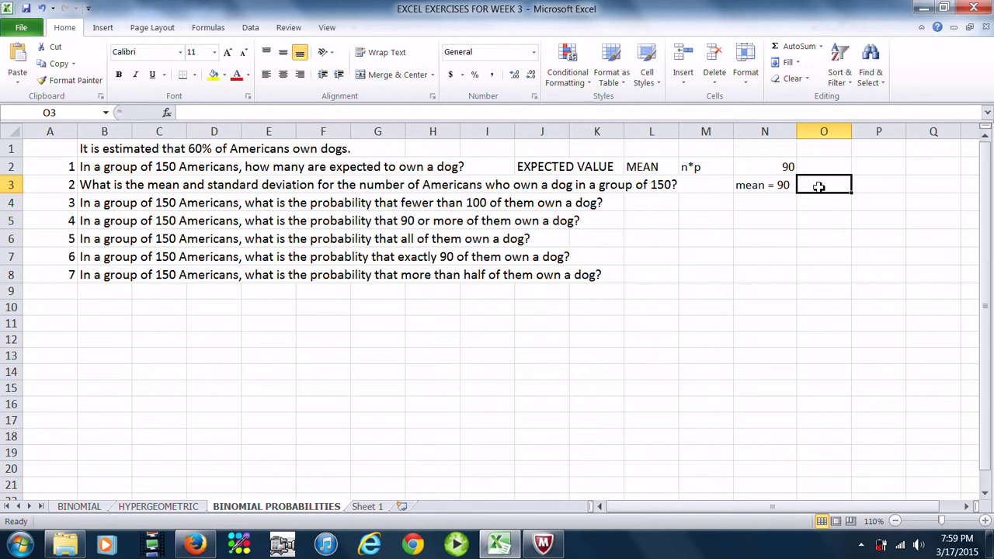
{"action": "type", "text": "SD="}
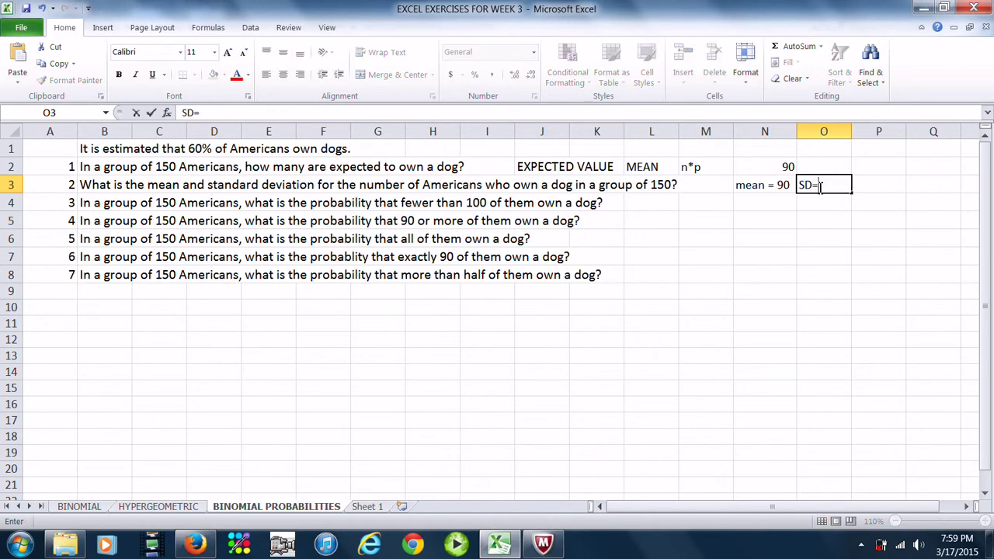
{"action": "type", "text": "SQRT(n"}
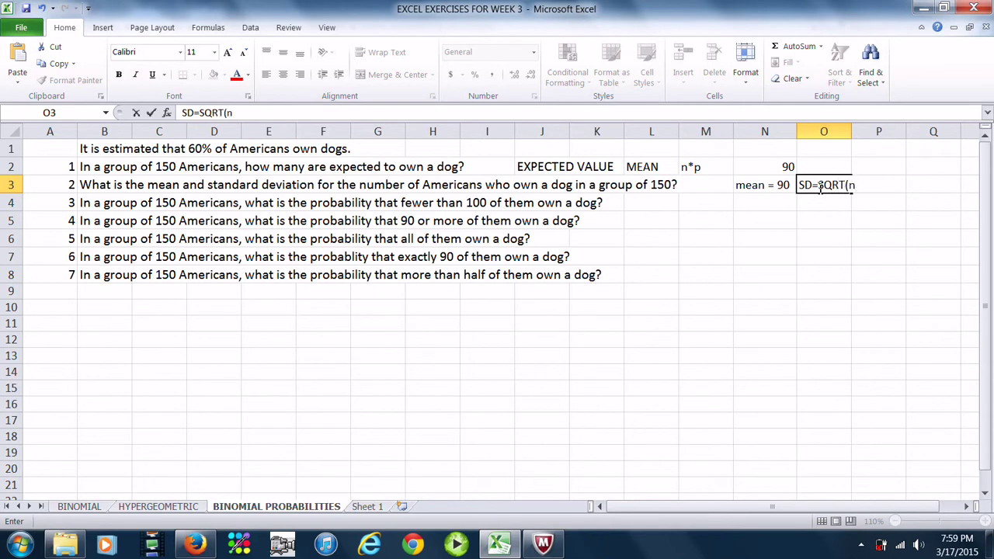
{"action": "type", "text": "*p*(1-p))"}
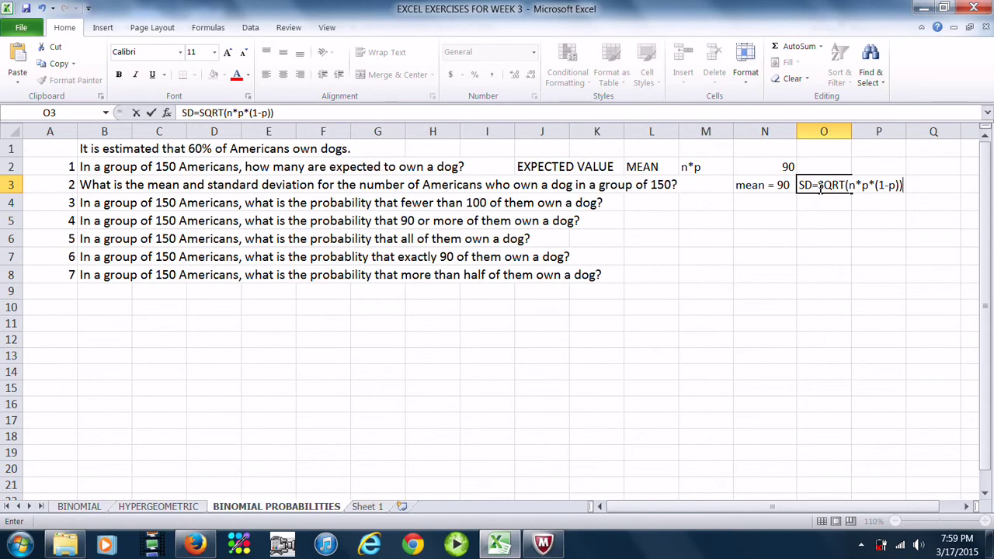
Step: Calculate the standard deviation in cell Q3 with the formula =sqrt(150*.6*.4)
{"action": "left_click", "coordinate": [919, 186]}
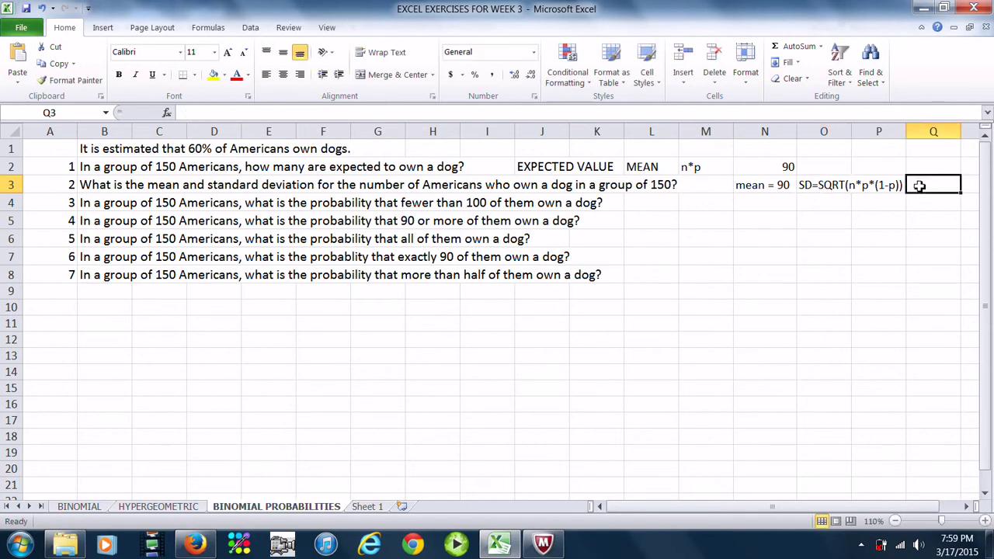
{"action": "type", "text": "=sqr"}
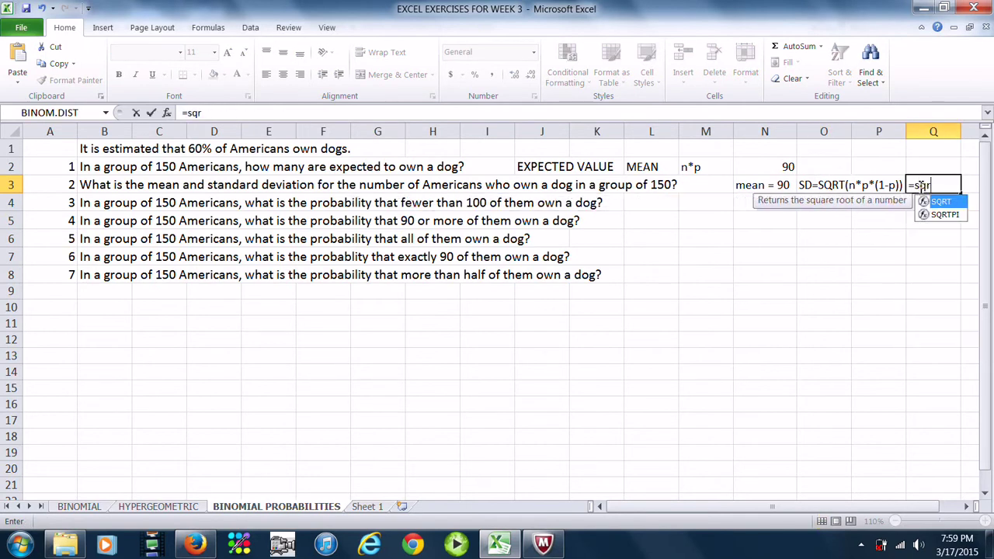
{"action": "type", "text": "t(150*"}
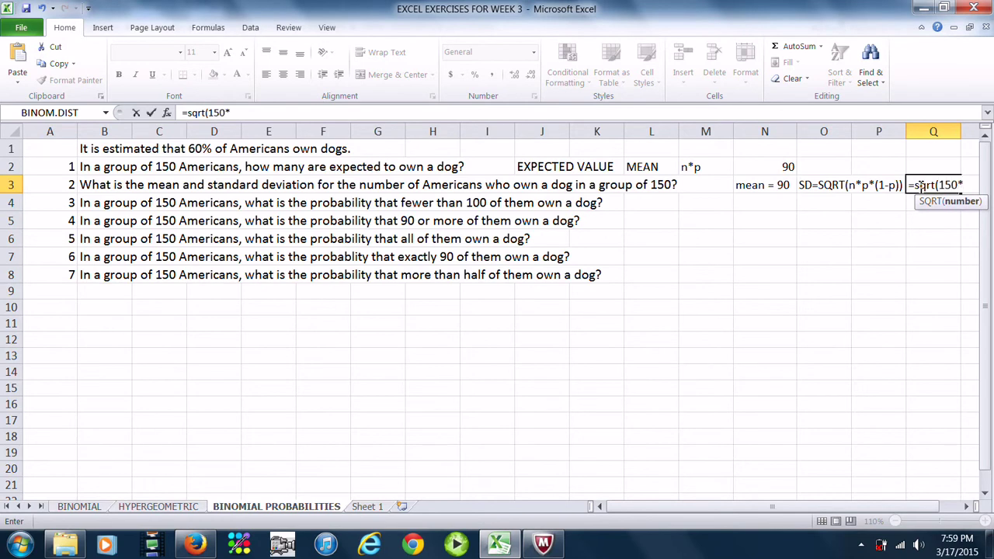
{"action": "type", "text": ".6*.4)"}
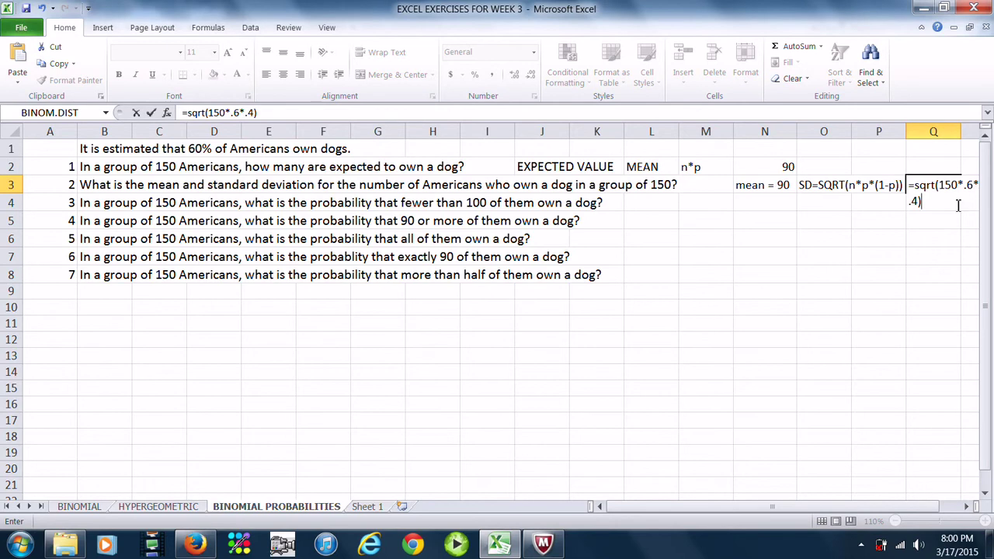
{"action": "key", "text": "Return"}
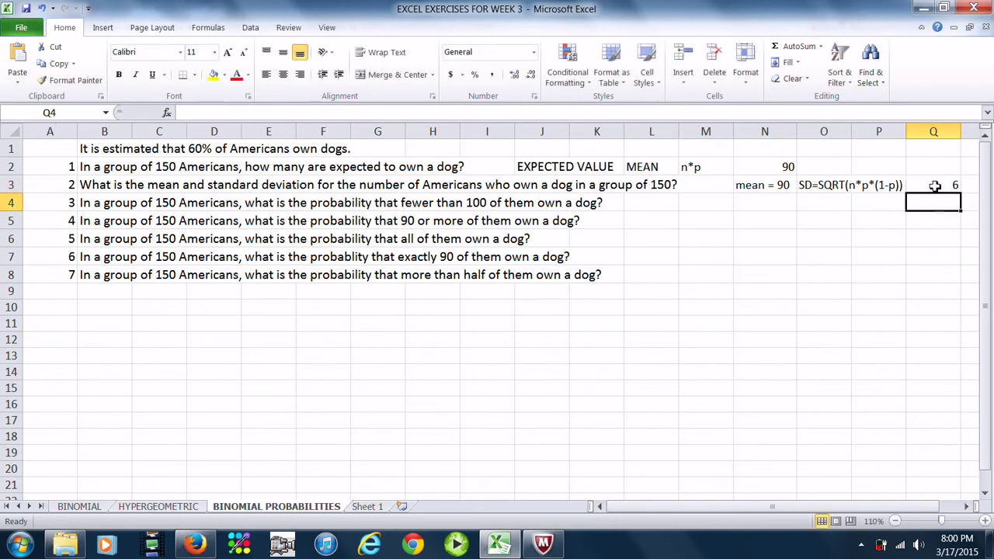
Step: Enter the probability notation p(x<100) in cell L4 beside question 3
{"action": "left_click", "coordinate": [518, 203]}
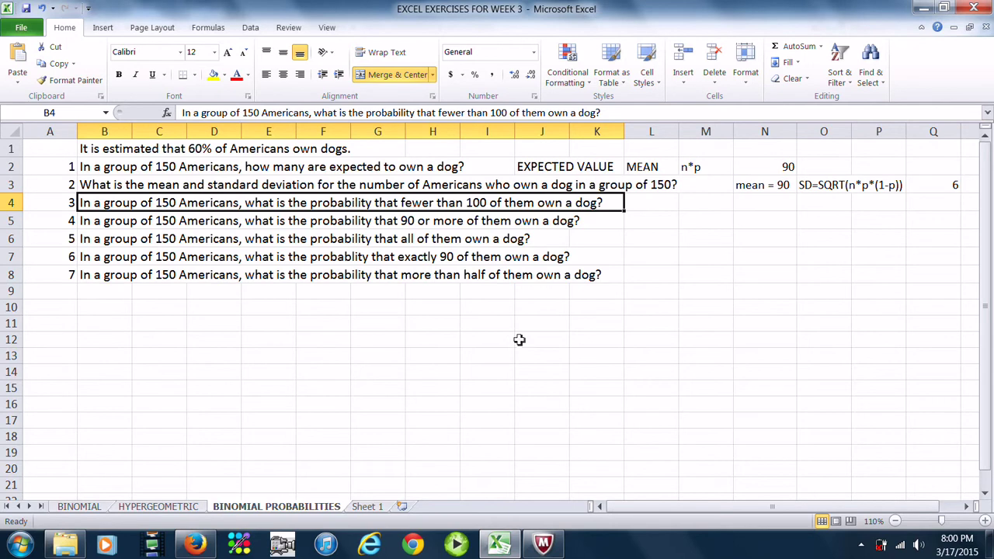
{"action": "left_click", "coordinate": [650, 202]}
{"action": "type", "text": "p("}
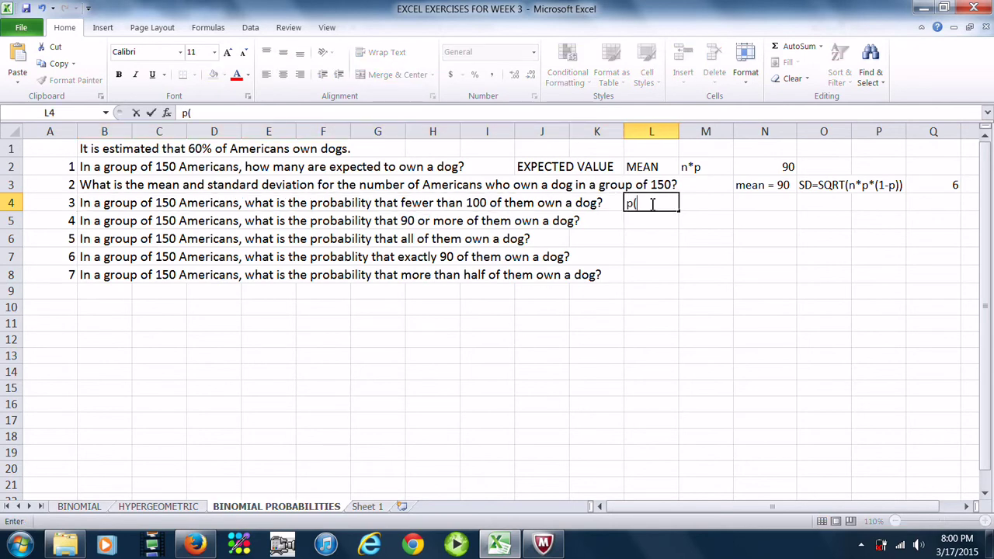
{"action": "type", "text": "x<100)"}
Step: Enter the expanded sum P(0)+...P(99) in cell M4 and widen column M to fit it
{"action": "left_click", "coordinate": [704, 202]}
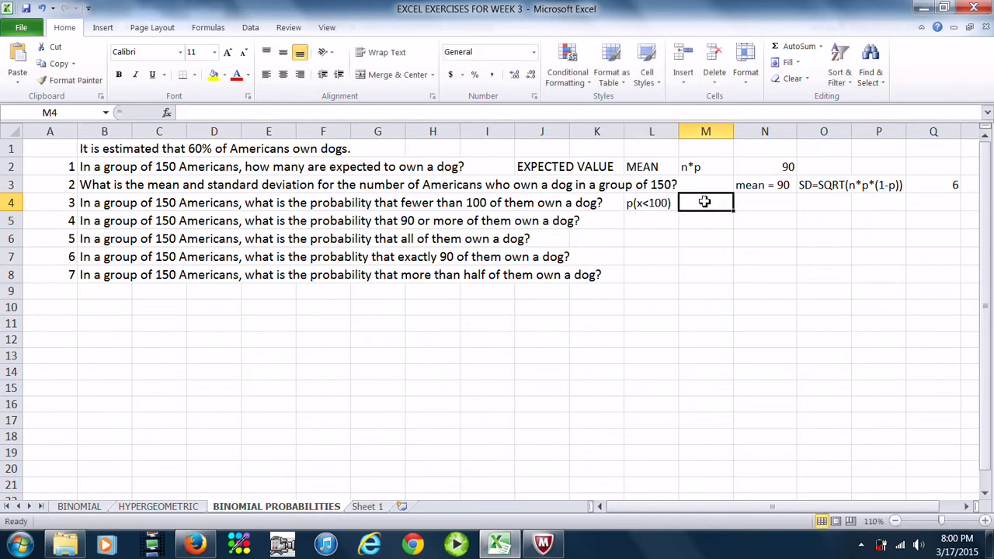
{"action": "type", "text": "P(0)+...P"}
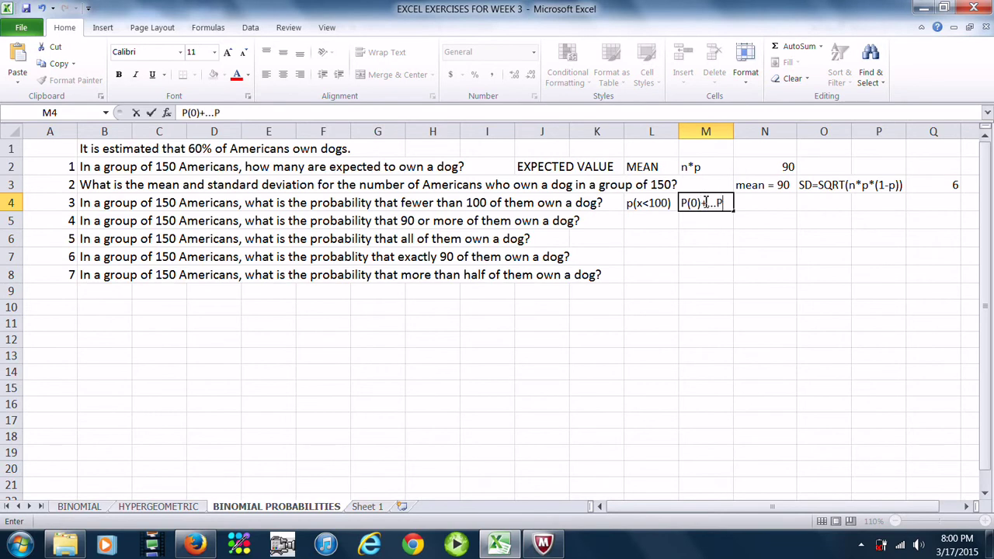
{"action": "type", "text": "(99)"}
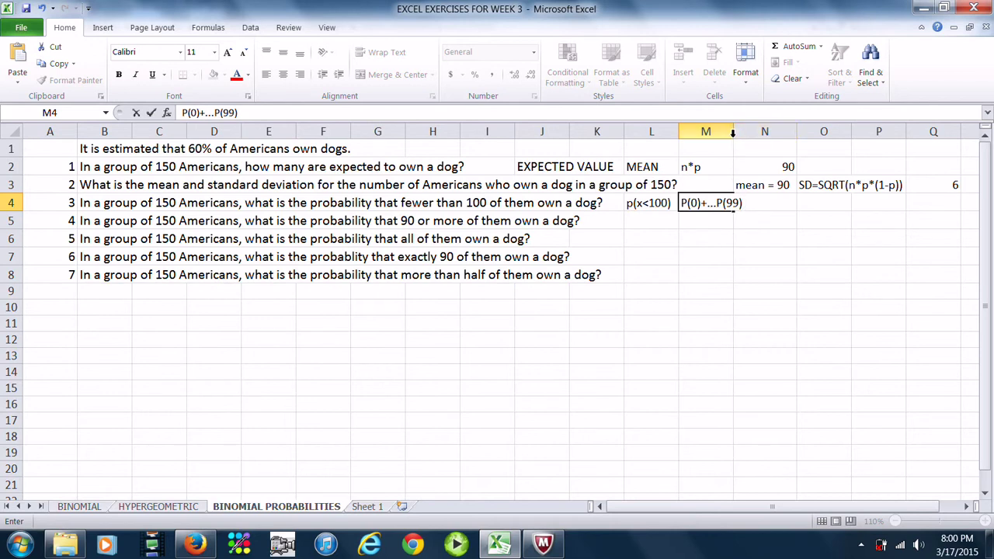
{"action": "key", "text": "Return"}
{"action": "left_click_drag", "start_coordinate": [732, 135], "coordinate": [749, 133]}
Step: Insert the BINOM.DIST function in cell N4 and move its arguments dialog below the questions
{"action": "left_click", "coordinate": [782, 200]}
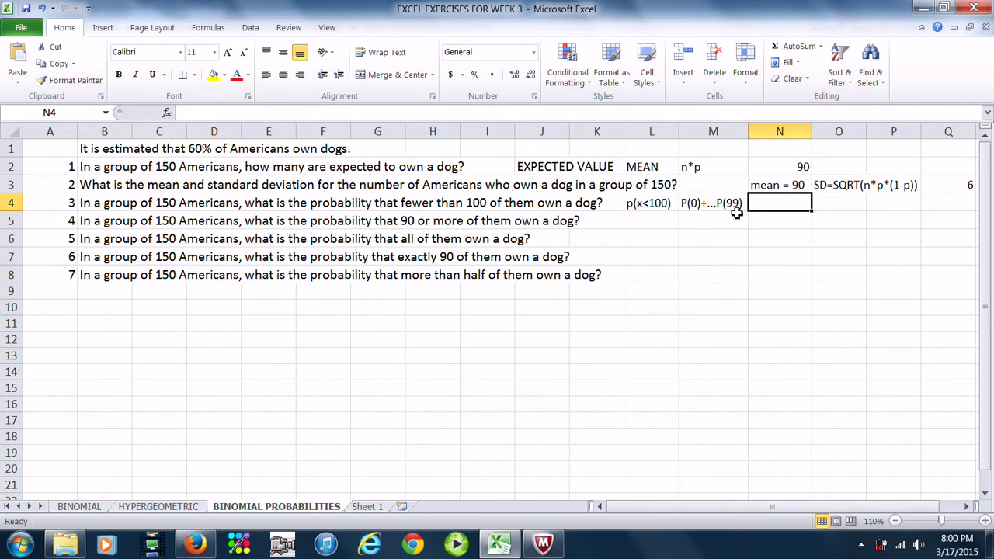
{"action": "left_click", "coordinate": [208, 28]}
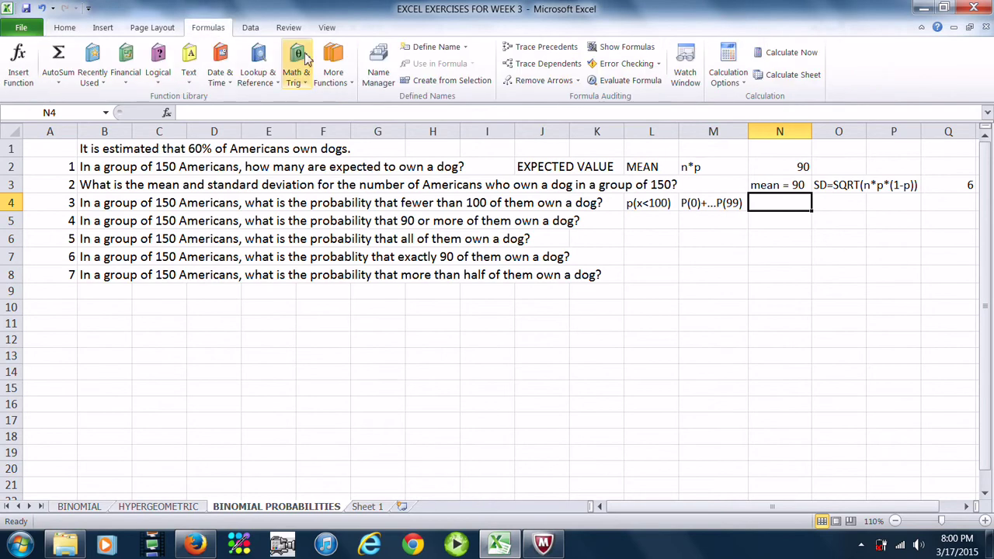
{"action": "left_click", "coordinate": [333, 69]}
{"action": "mouse_move", "coordinate": [394, 101]}
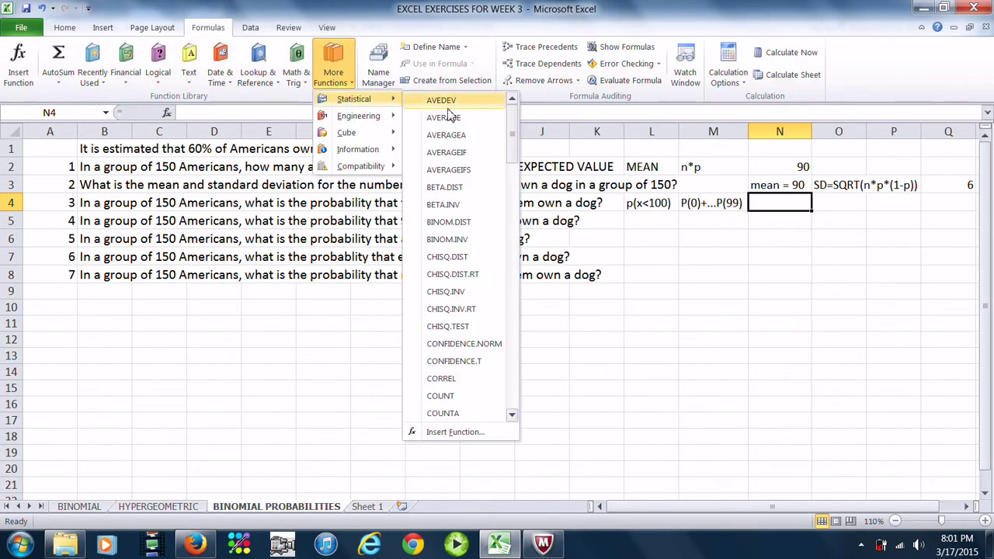
{"action": "left_click", "coordinate": [460, 222]}
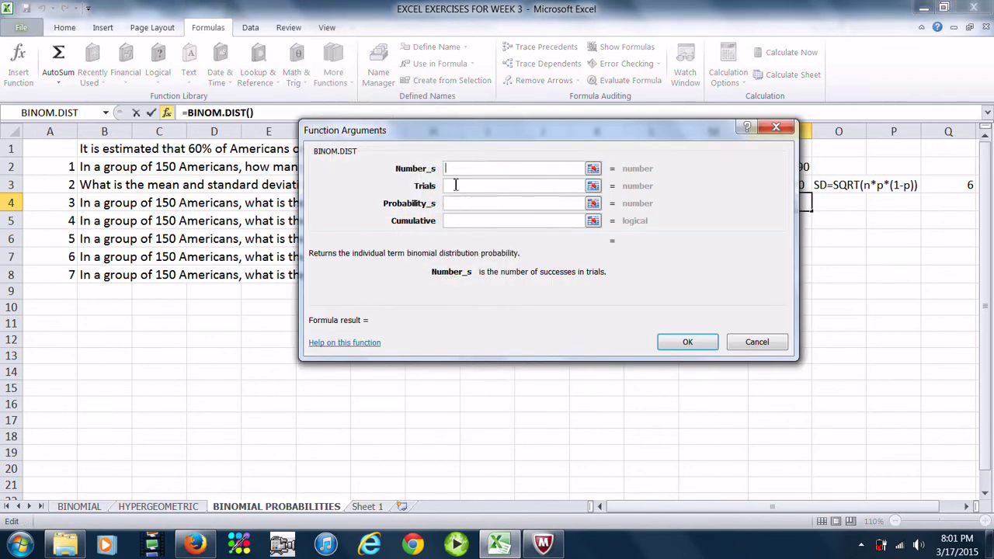
{"action": "left_click_drag", "start_coordinate": [564, 131], "coordinate": [528, 311]}
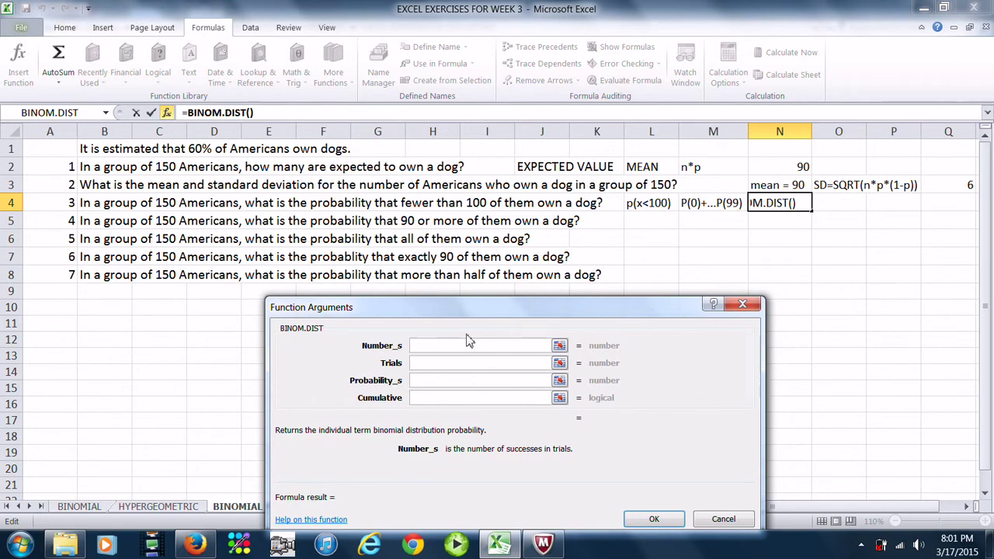
Step: Complete the BINOM.DIST function in N4 with 99 successes, 150 trials, probability .6 and cumulative true
{"action": "type", "text": "99"}
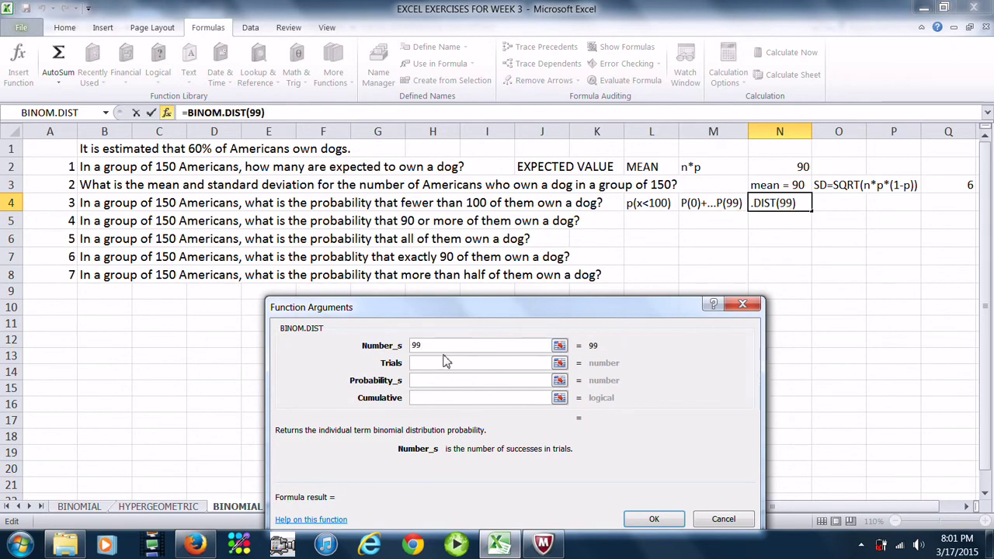
{"action": "left_click", "coordinate": [446, 362]}
{"action": "type", "text": "150"}
{"action": "left_click", "coordinate": [439, 380]}
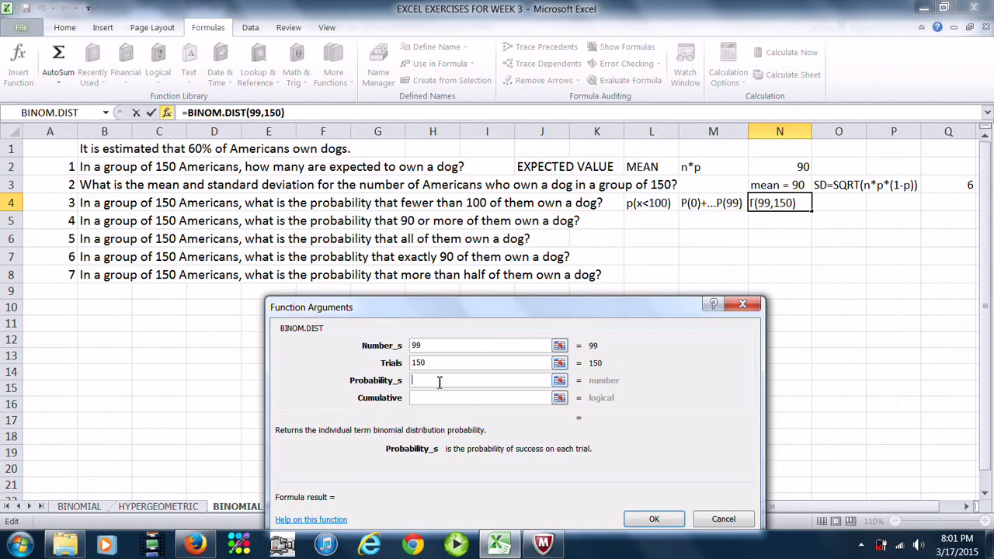
{"action": "type", "text": ".6"}
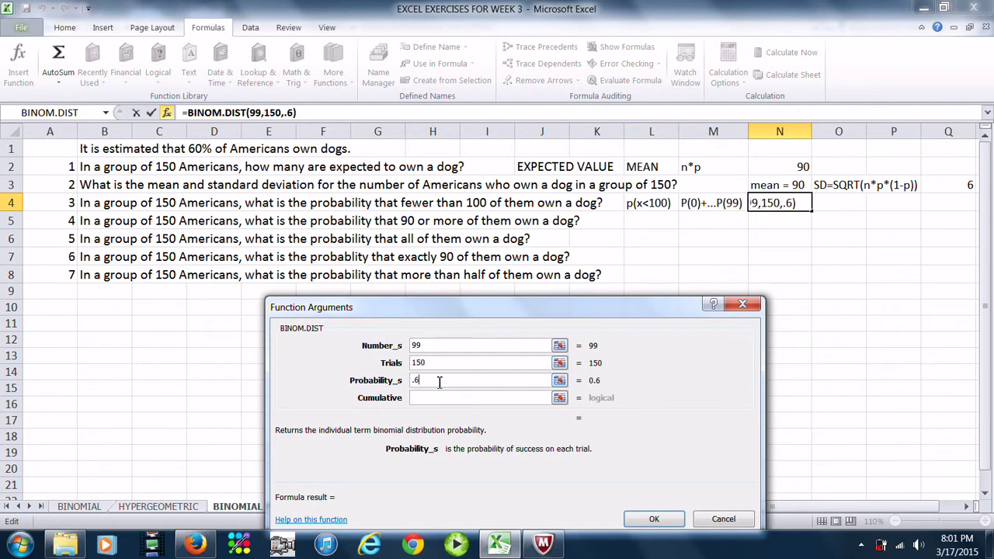
{"action": "left_click", "coordinate": [438, 398]}
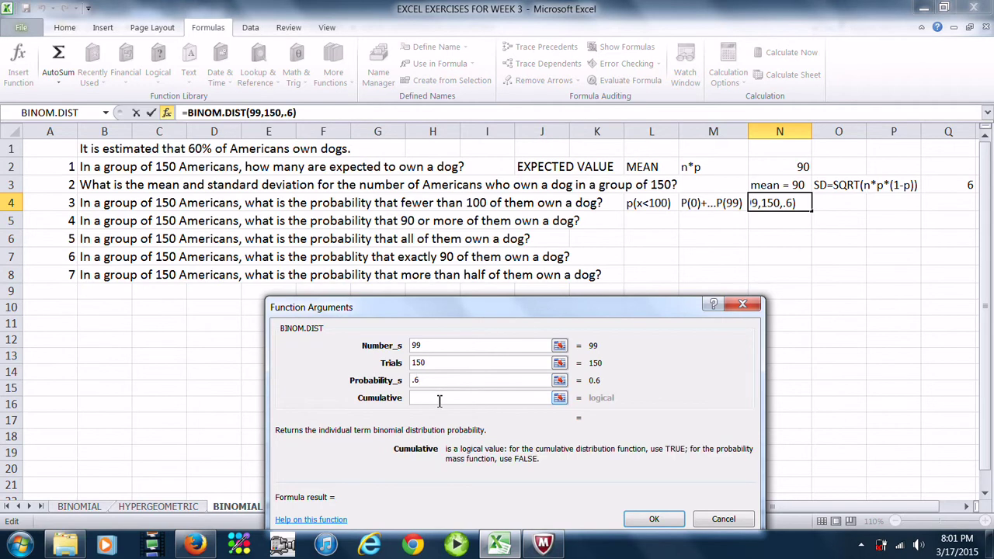
{"action": "type", "text": "true"}
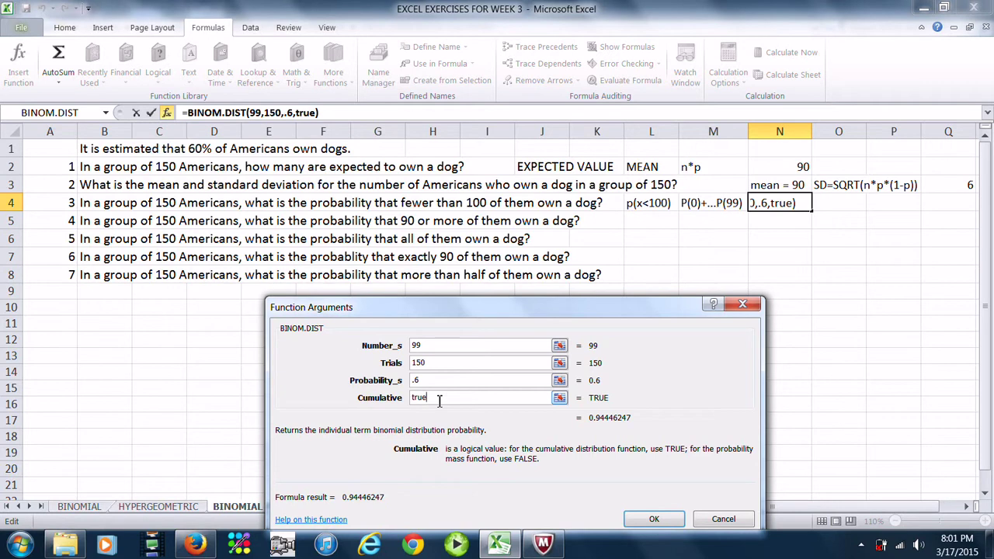
{"action": "left_click", "coordinate": [653, 519]}
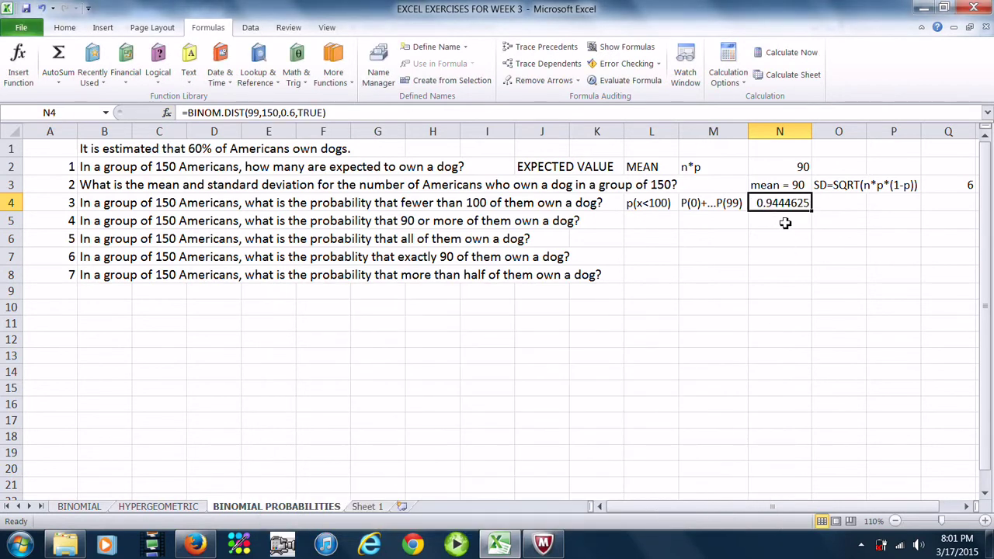
Step: Enter the probability notation P(X>=90) in cell L5 beside question 4
{"action": "left_click", "coordinate": [661, 223]}
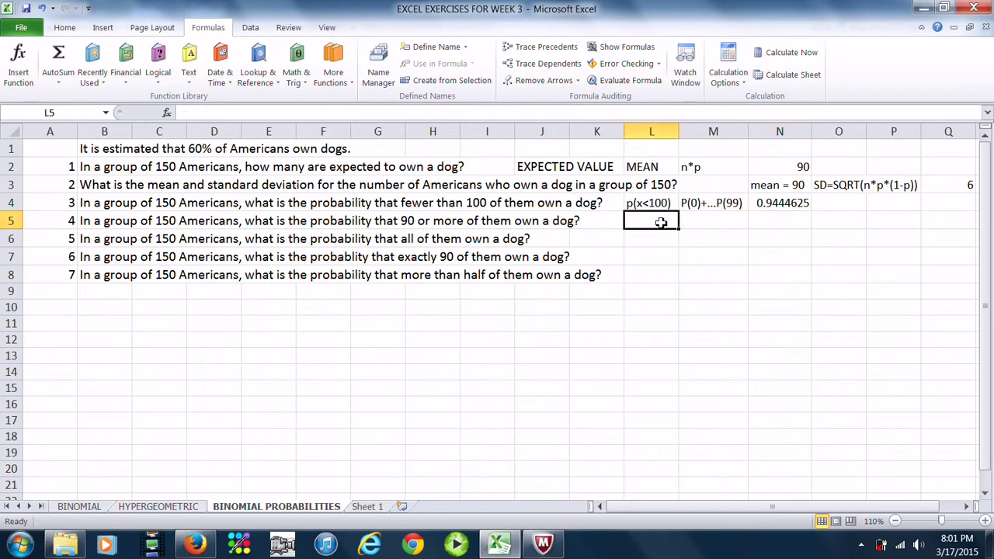
{"action": "left_click", "coordinate": [424, 224]}
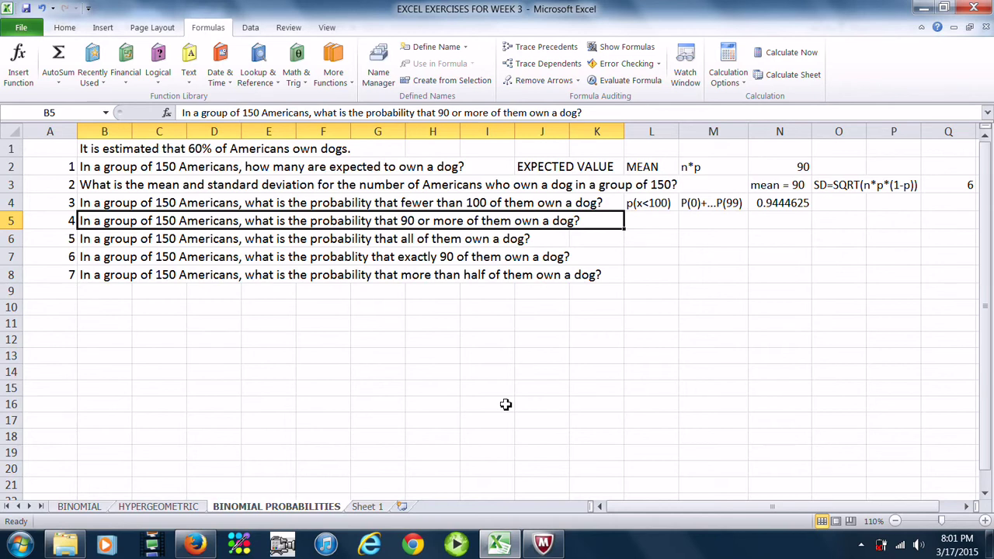
{"action": "left_click", "coordinate": [652, 219]}
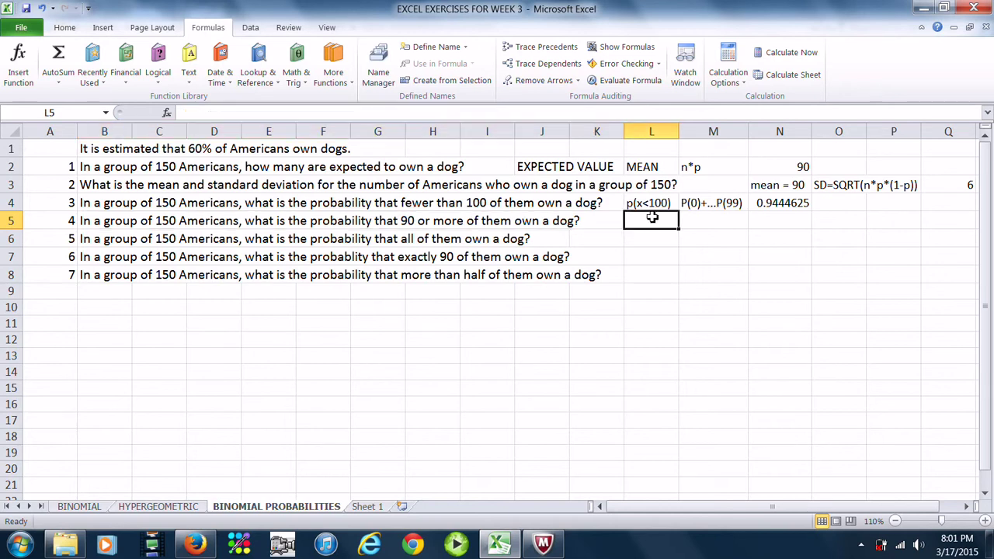
{"action": "type", "text": "P"}
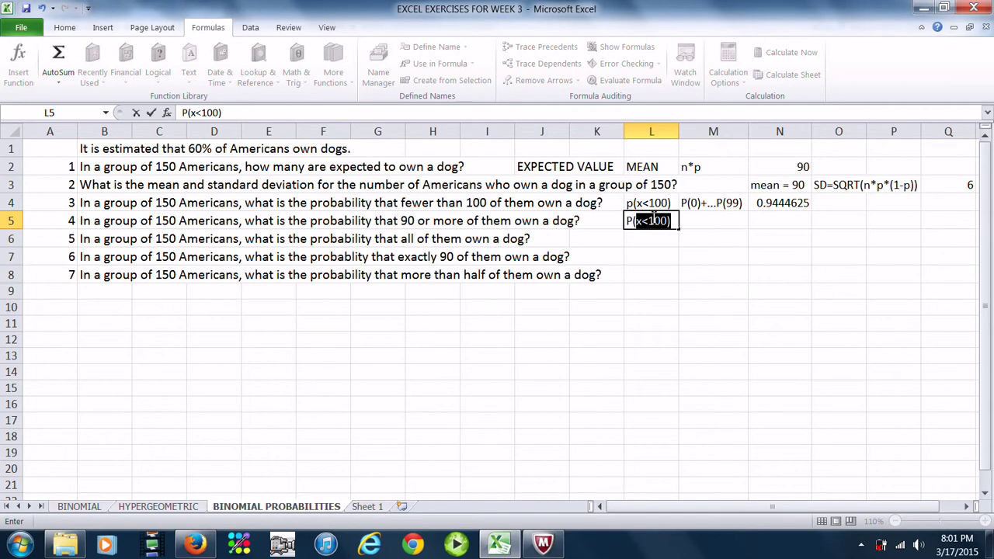
{"action": "type", "text": "(X"}
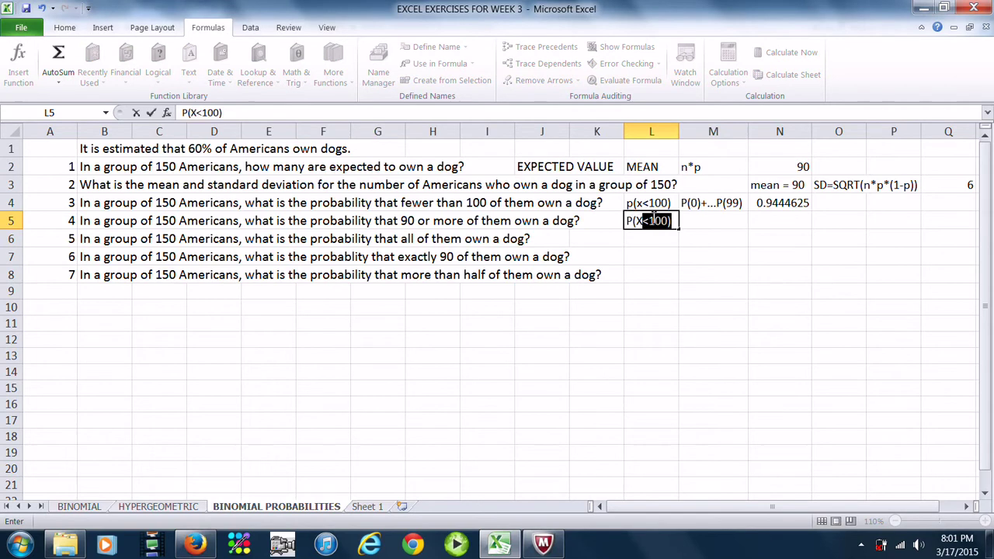
{"action": "type", "text": ">"}
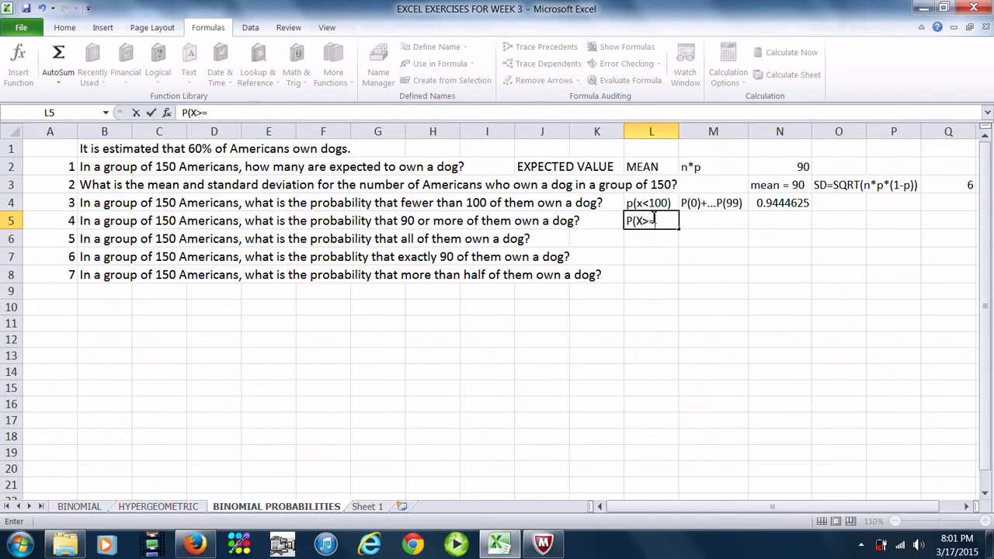
{"action": "type", "text": "=90)"}
Step: Enter the complement expression 1-P(X<=89) as text in cell M5
{"action": "left_click", "coordinate": [719, 223]}
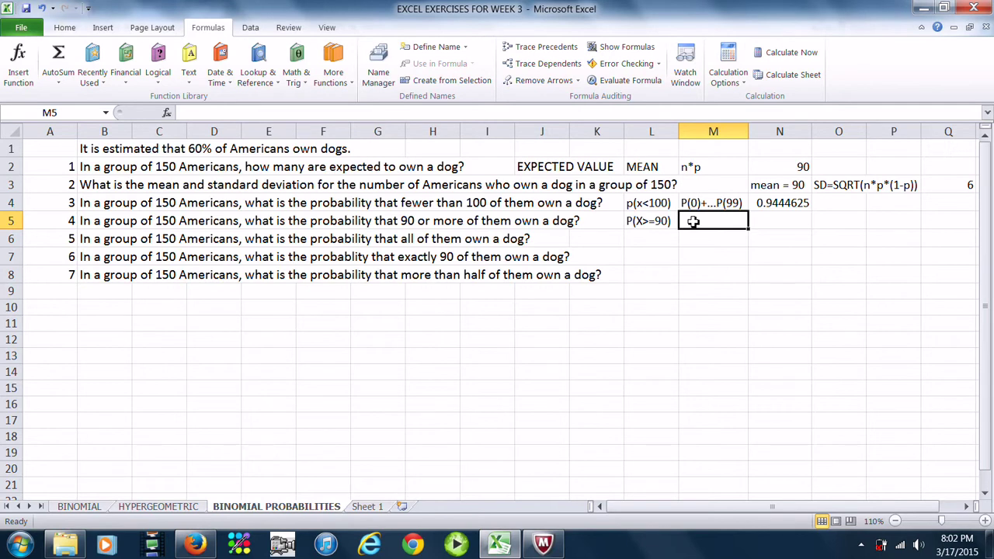
{"action": "type", "text": "1-"}
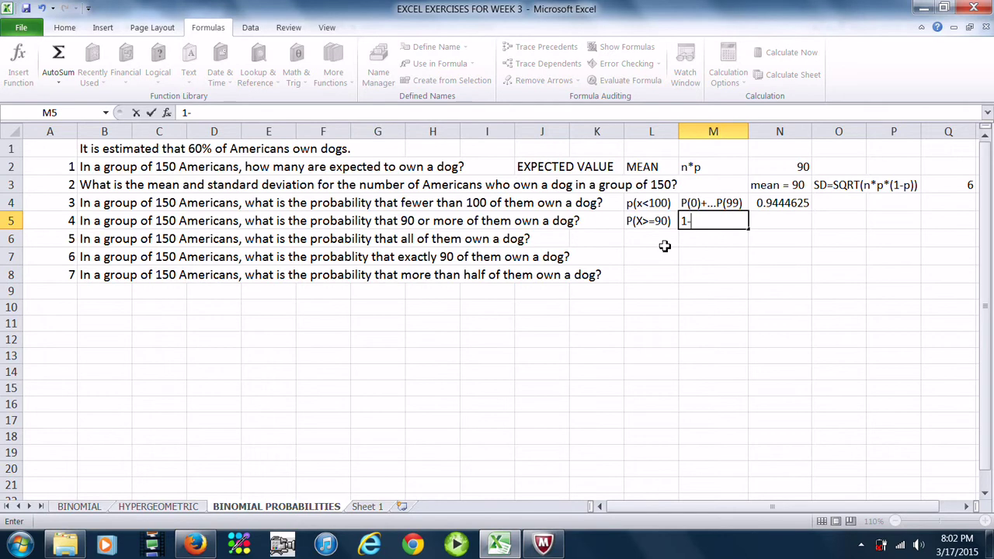
{"action": "type", "text": "P(X<=89"}
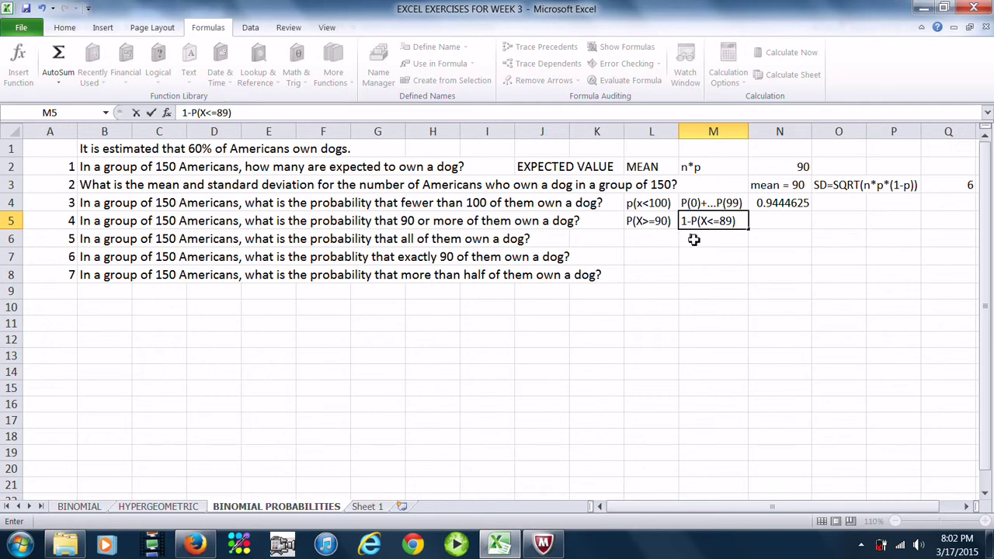
Step: Begin the formula =1- in cell N5 and insert the BINOM.DIST function after the minus sign
{"action": "left_click", "coordinate": [769, 223]}
{"action": "type", "text": "=1-"}
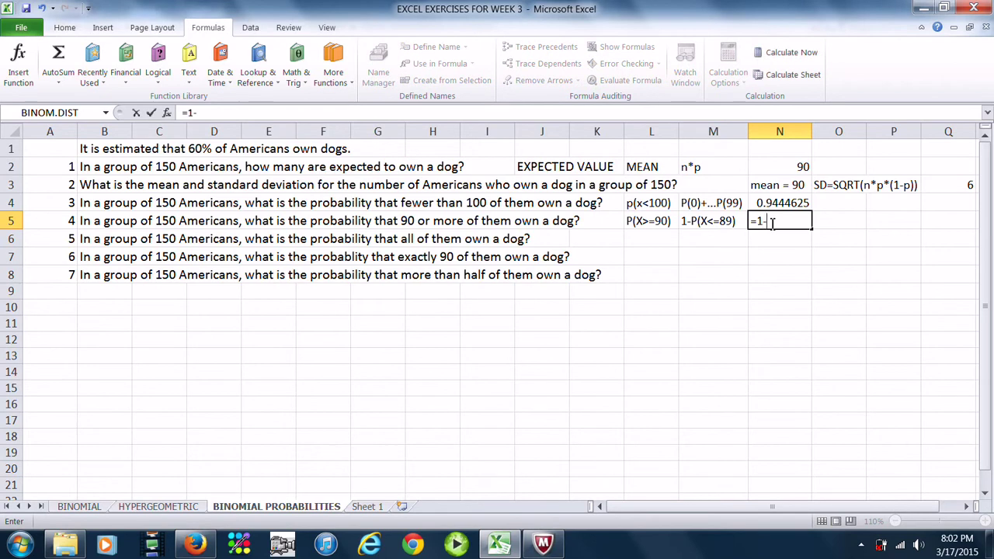
{"action": "left_click", "coordinate": [334, 73]}
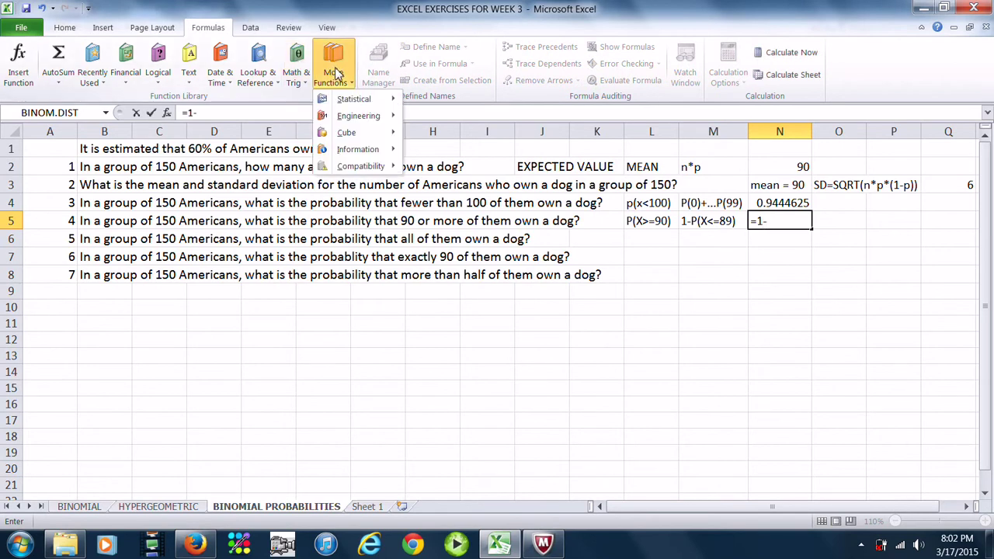
{"action": "mouse_move", "coordinate": [355, 100]}
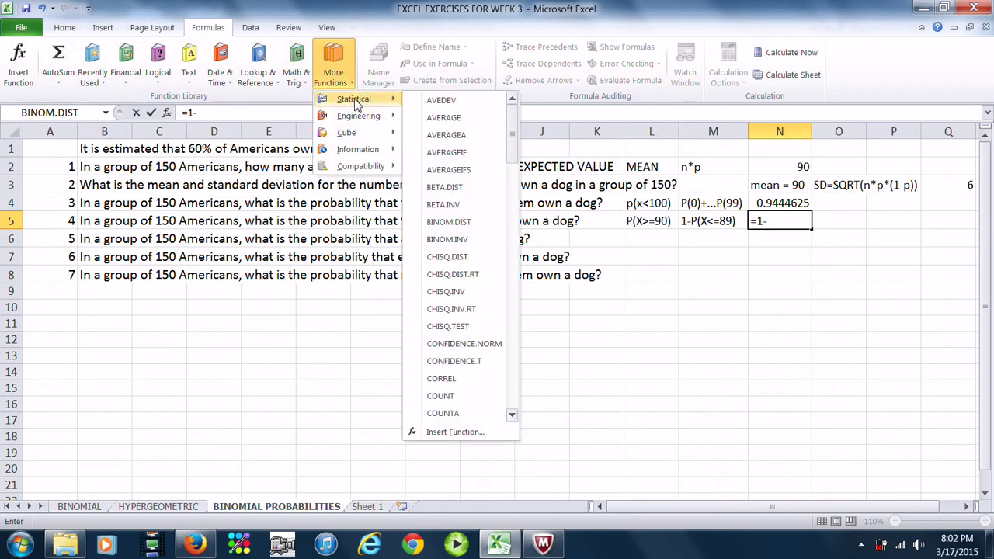
{"action": "left_click", "coordinate": [466, 224]}
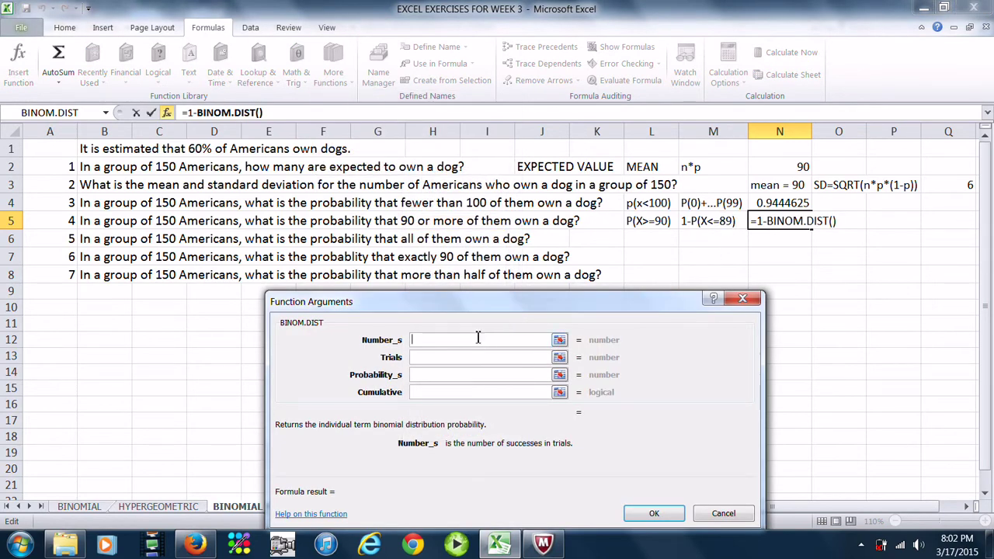
Step: Complete the BINOM.DIST part of N5 with 89 successes, 150 trials, probability .6 and cumulative TRUE
{"action": "type", "text": "89"}
{"action": "left_click", "coordinate": [434, 360]}
{"action": "type", "text": "150"}
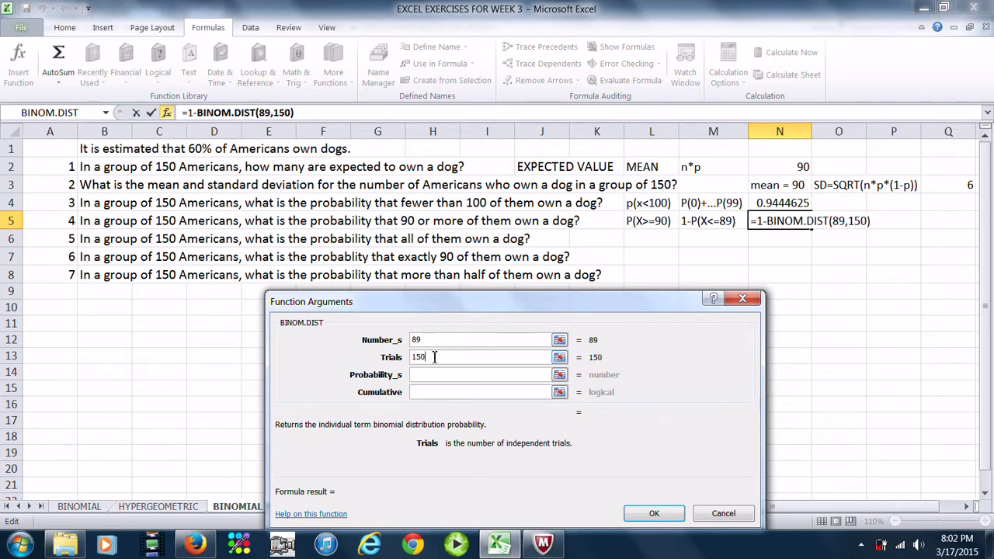
{"action": "left_click", "coordinate": [422, 376]}
{"action": "type", "text": ".6"}
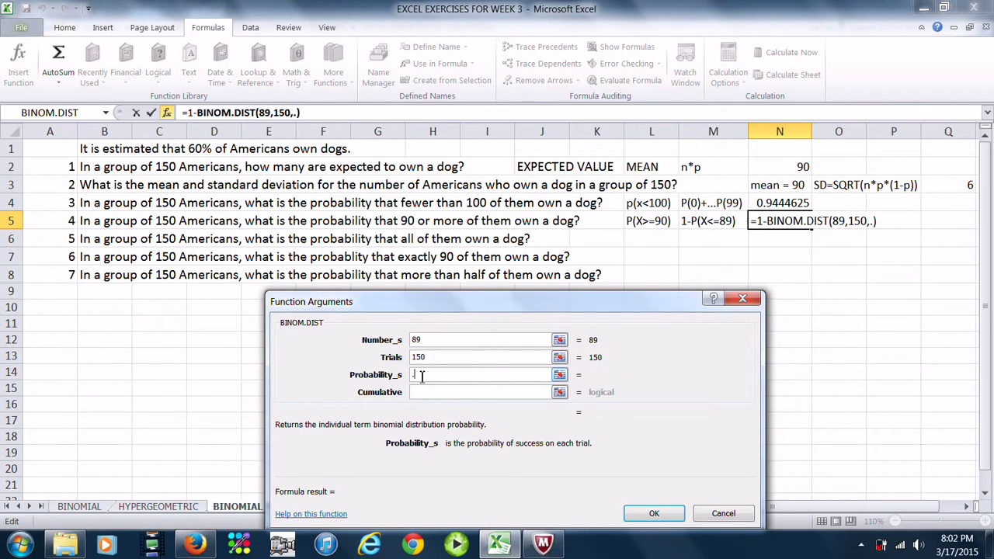
{"action": "left_click", "coordinate": [432, 393]}
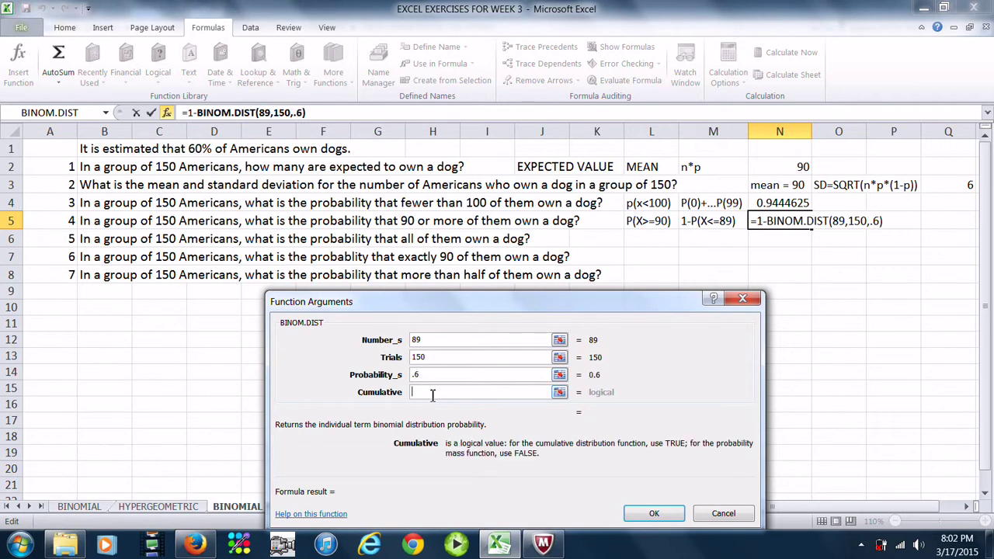
{"action": "type", "text": "TRUE"}
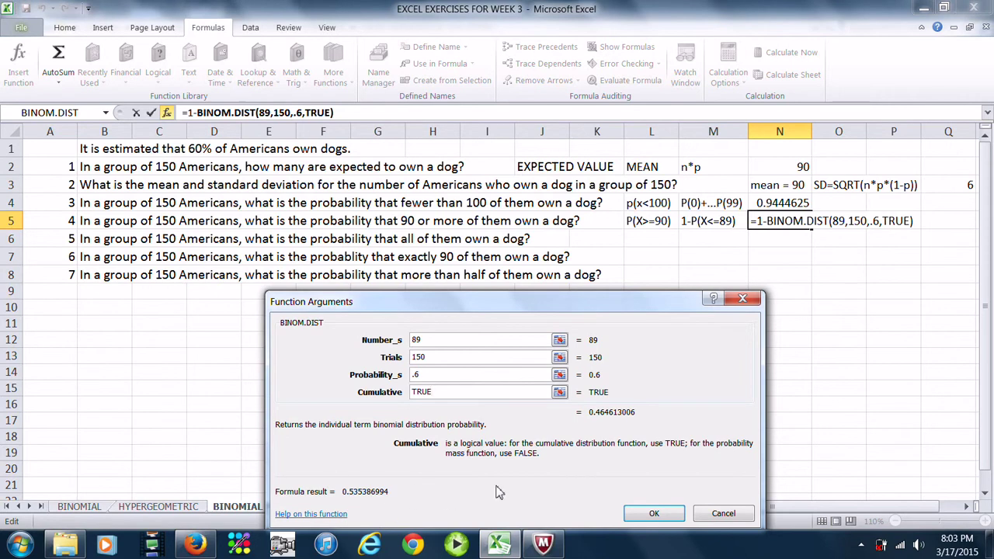
{"action": "left_click", "coordinate": [654, 513]}
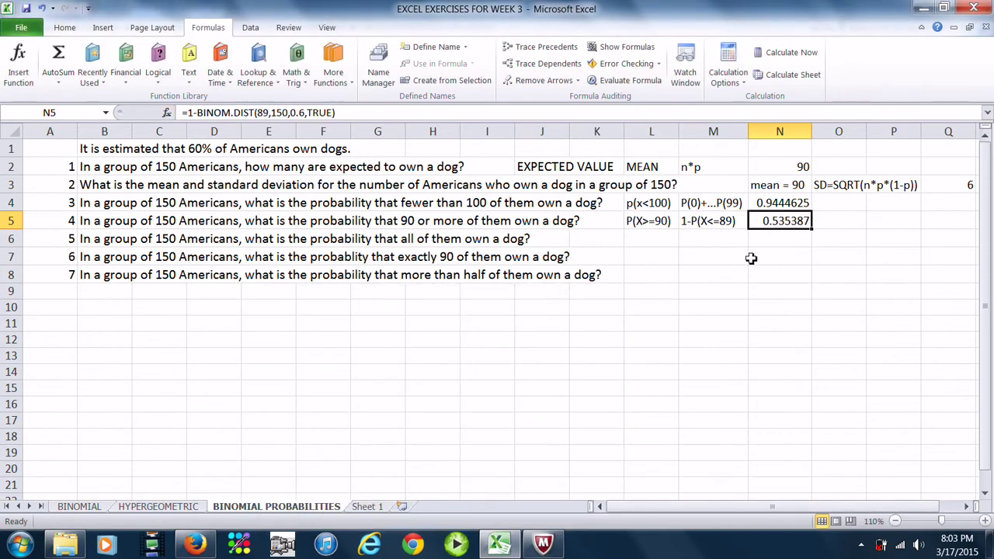
Step: Enter the probability notation P(X=150) in cell L6 beside question 5
{"action": "left_click", "coordinate": [656, 238]}
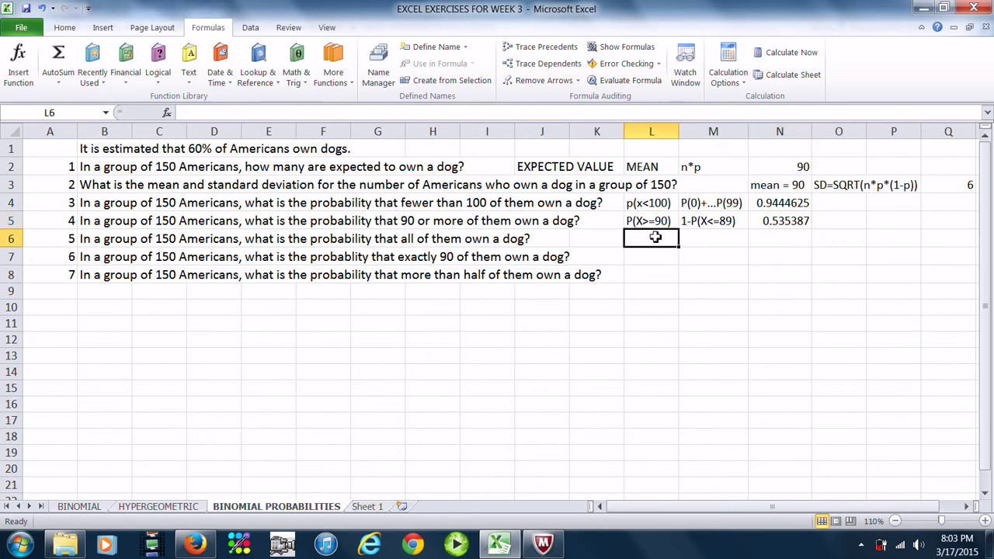
{"action": "left_click", "coordinate": [342, 238]}
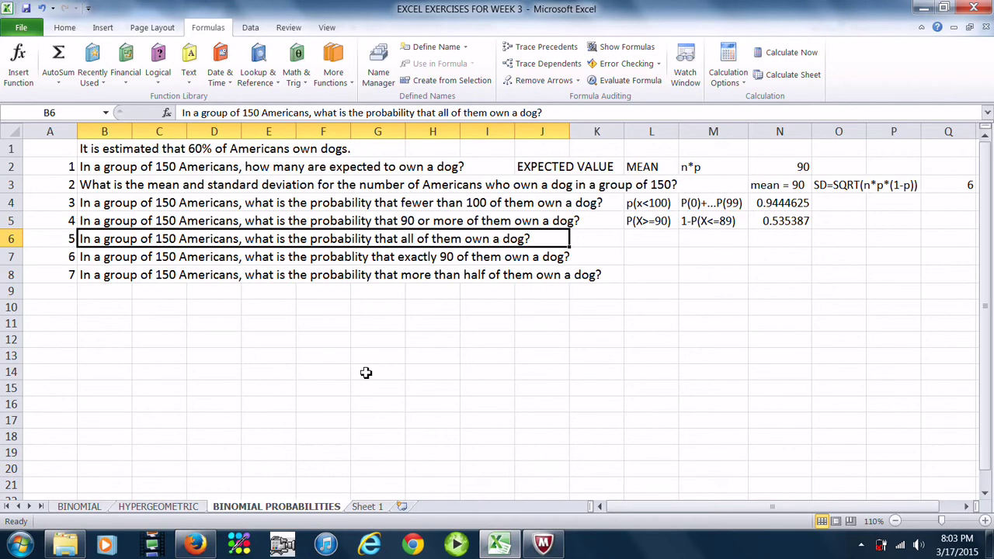
{"action": "left_click", "coordinate": [664, 240]}
{"action": "type", "text": "P(X=150"}
Step: Insert BINOM.DIST in cell M6 with 150 successes, 150 trials, probability .6 and cumulative FALSE
{"action": "left_click", "coordinate": [702, 238]}
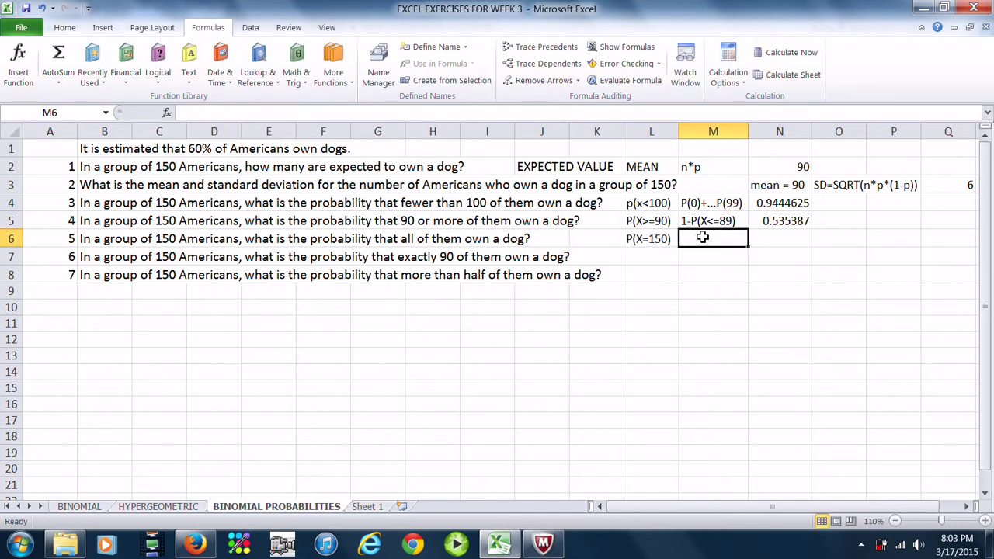
{"action": "left_click", "coordinate": [333, 74]}
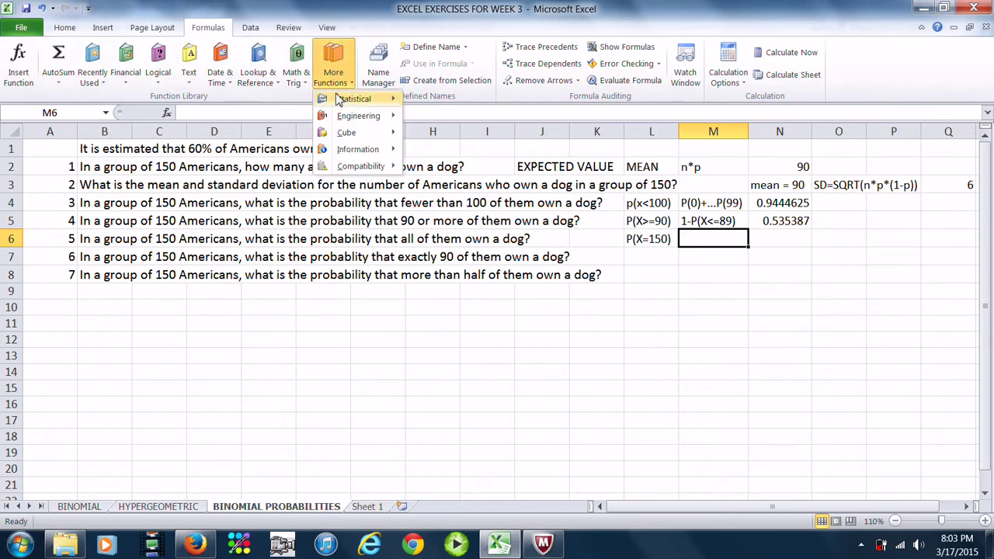
{"action": "mouse_move", "coordinate": [342, 102]}
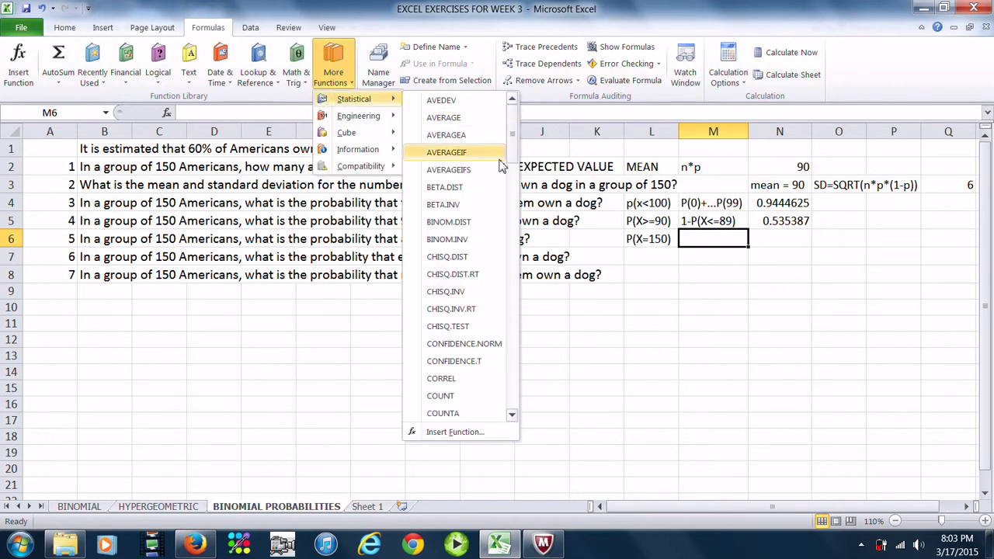
{"action": "left_click", "coordinate": [449, 222]}
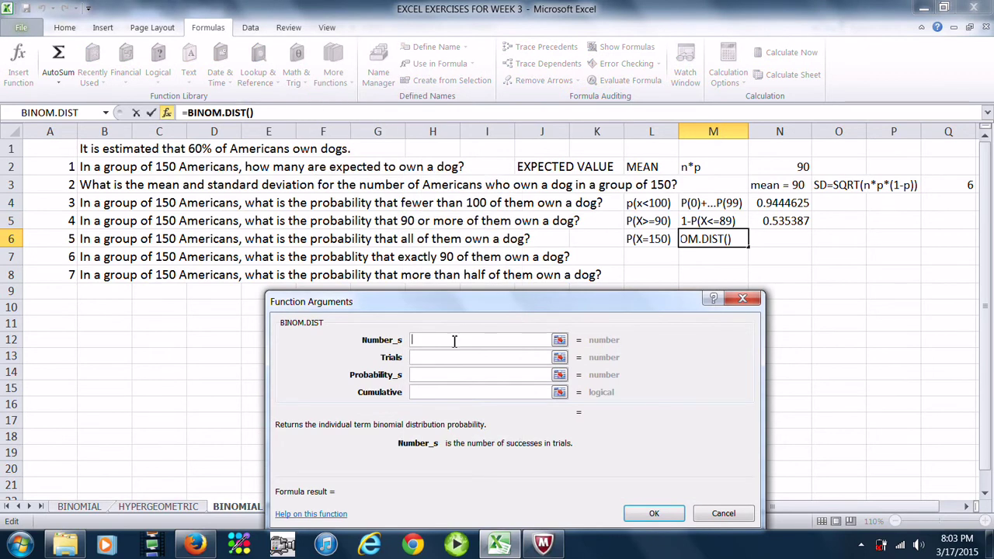
{"action": "type", "text": "150"}
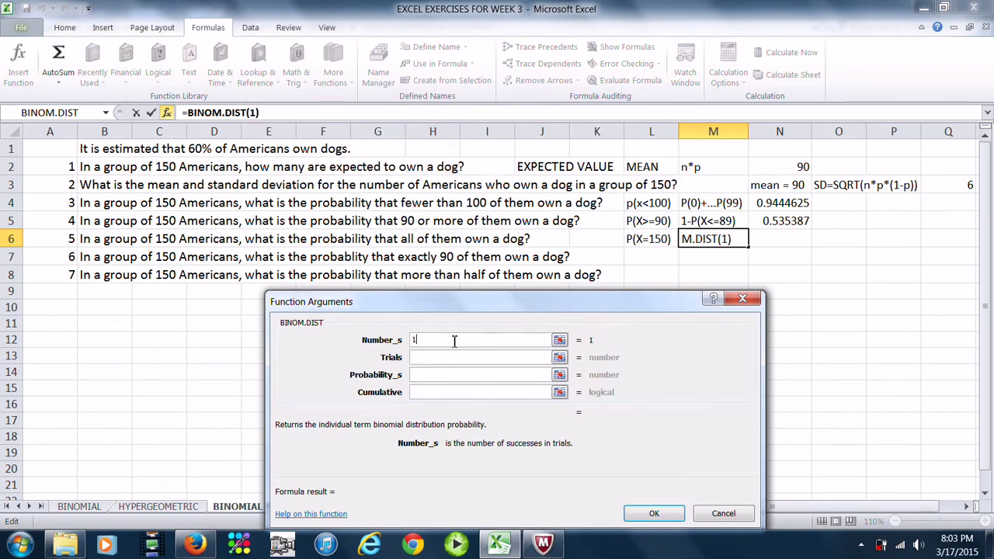
{"action": "left_click", "coordinate": [440, 358]}
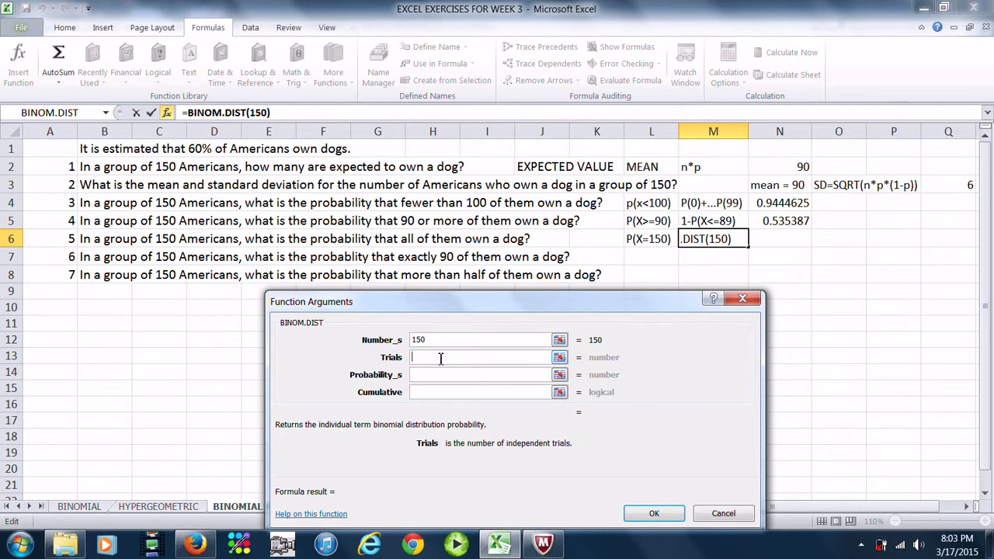
{"action": "type", "text": "150"}
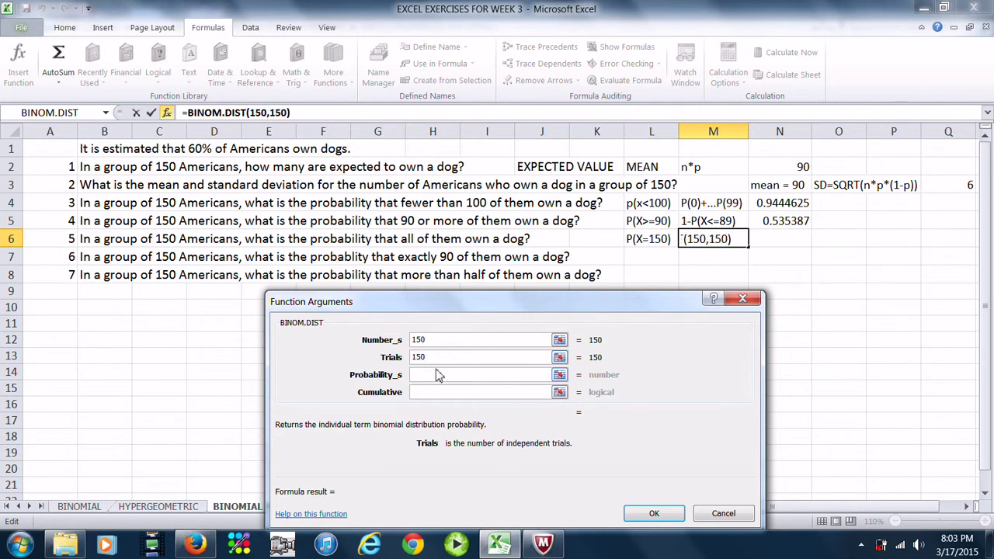
{"action": "left_click", "coordinate": [435, 376]}
{"action": "type", "text": ".6"}
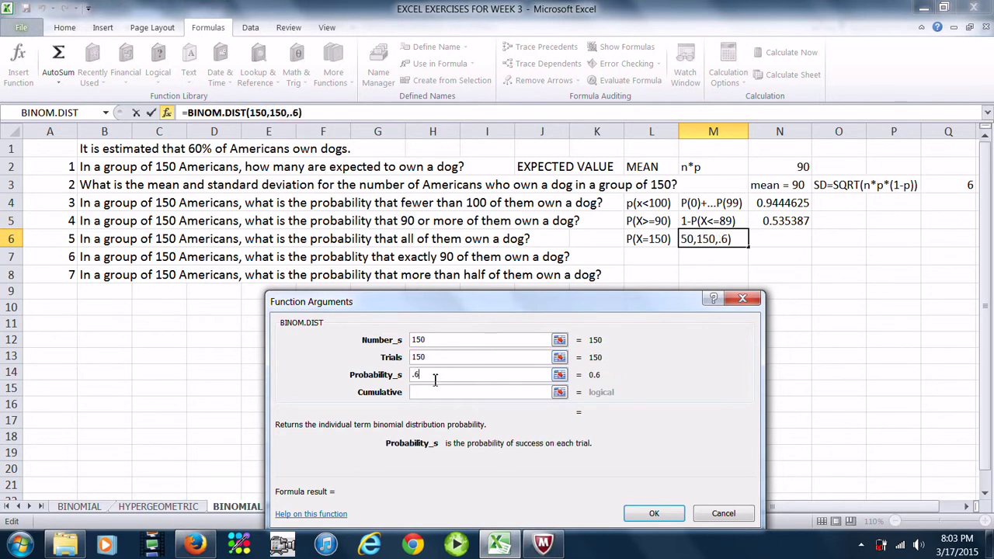
{"action": "left_click", "coordinate": [435, 392]}
{"action": "type", "text": "FALSE"}
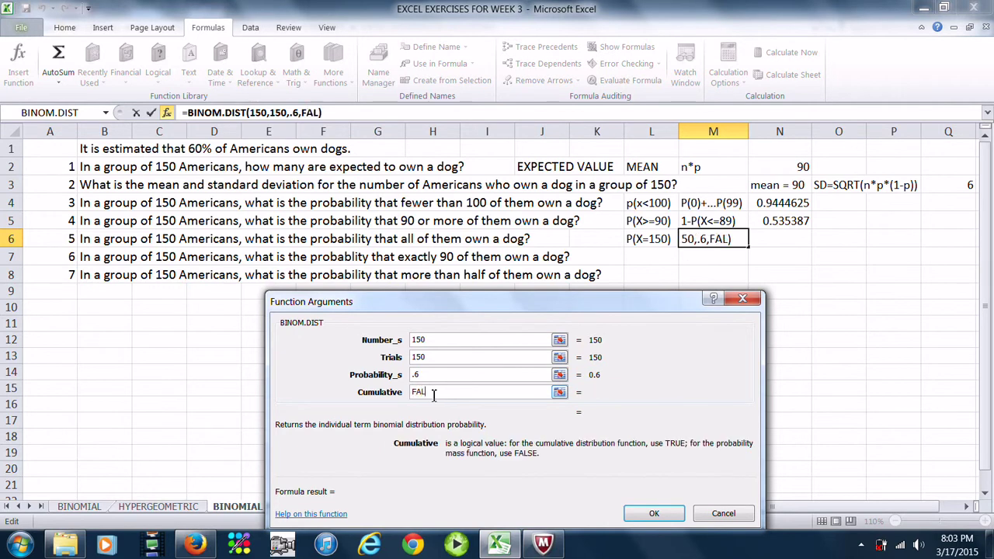
{"action": "left_click", "coordinate": [652, 514]}
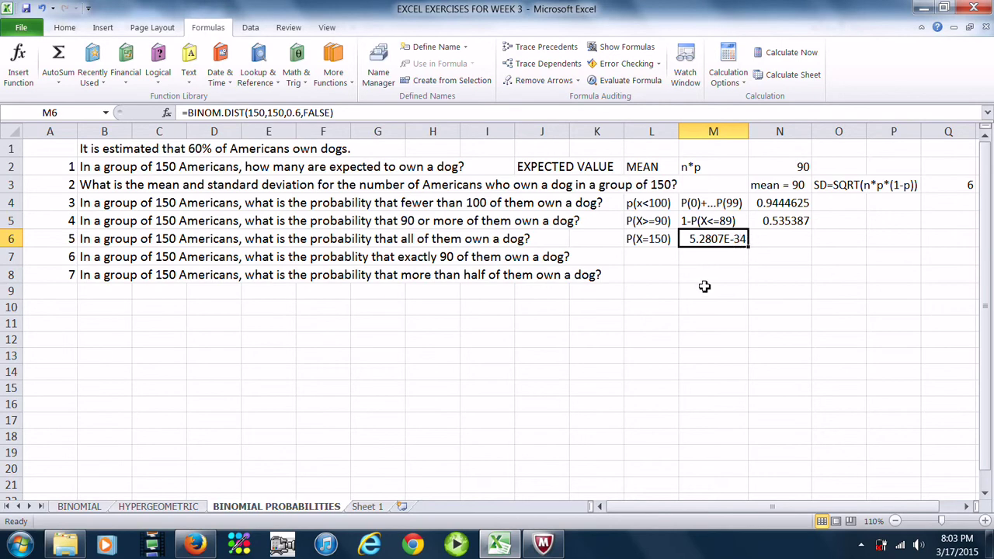
Step: Enter 0 in cell N6 as the rounded answer to question 5
{"action": "left_click", "coordinate": [771, 241]}
{"action": "type", "text": "0"}
{"action": "key", "text": "Return"}
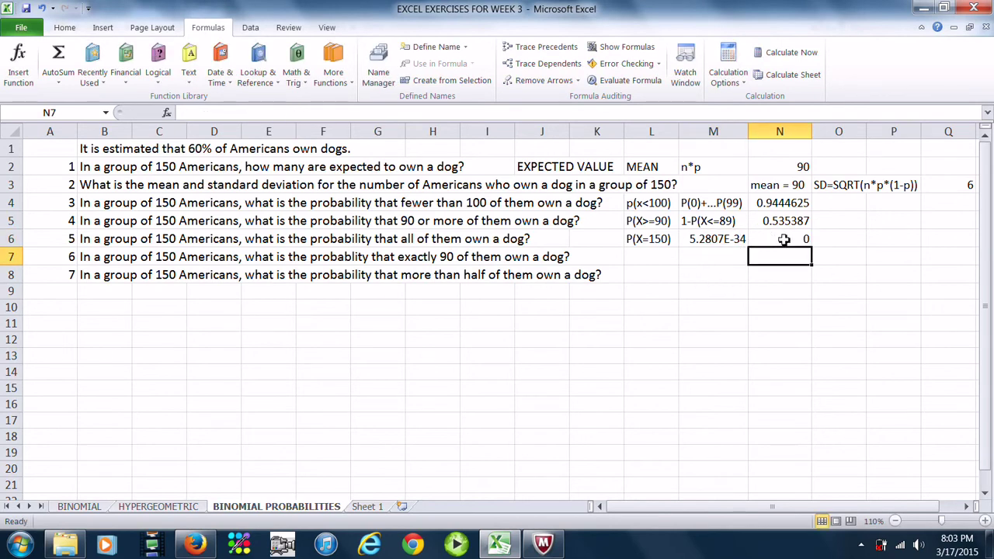
Step: Enter the probability notation P(X=90) in cell L7 beside question 6
{"action": "left_click", "coordinate": [652, 260]}
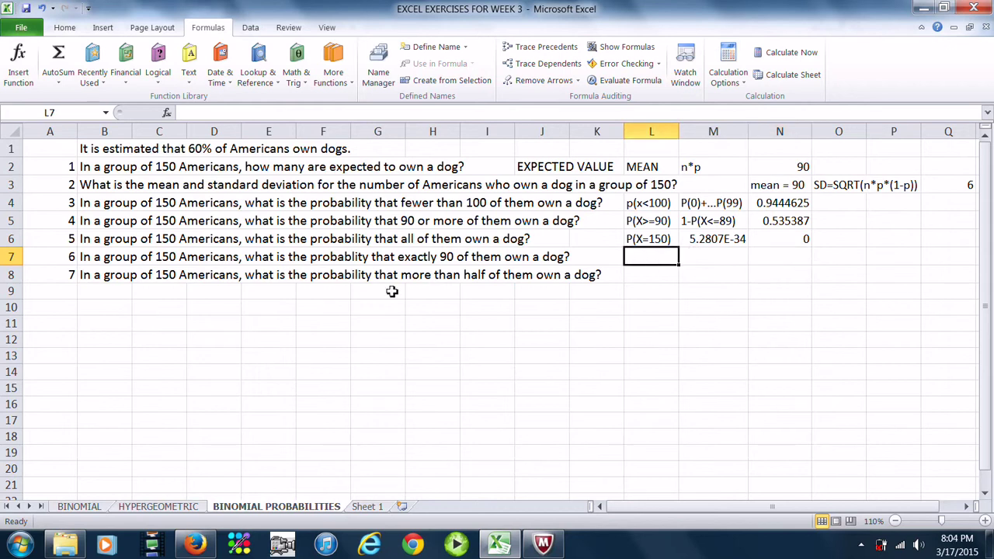
{"action": "key", "text": "ctrl+Left"}
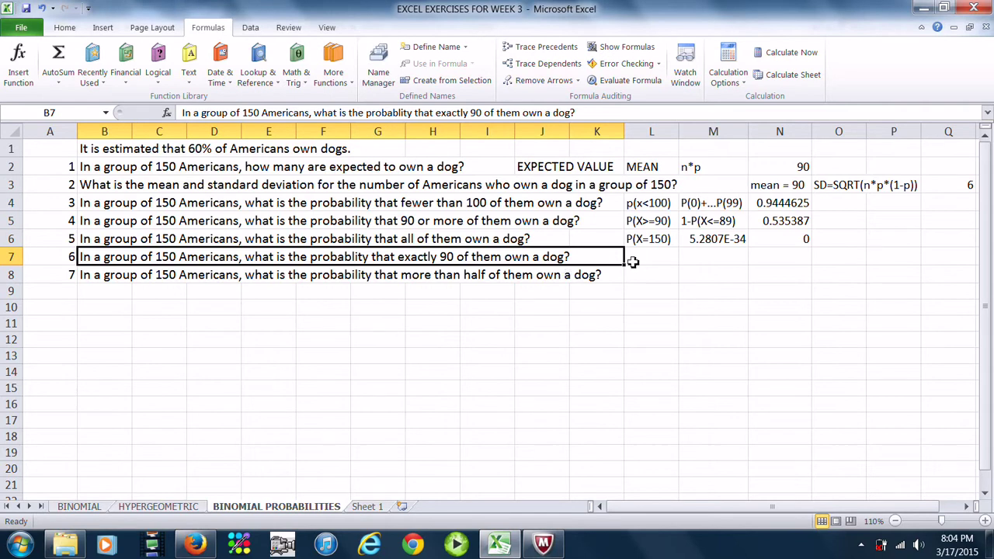
{"action": "left_click", "coordinate": [660, 255]}
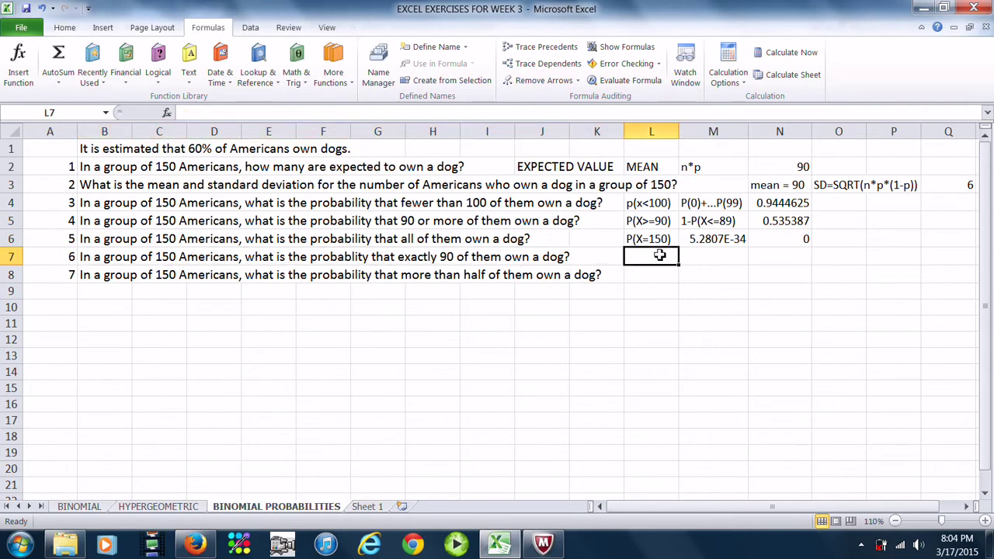
{"action": "type", "text": "P(X=90"}
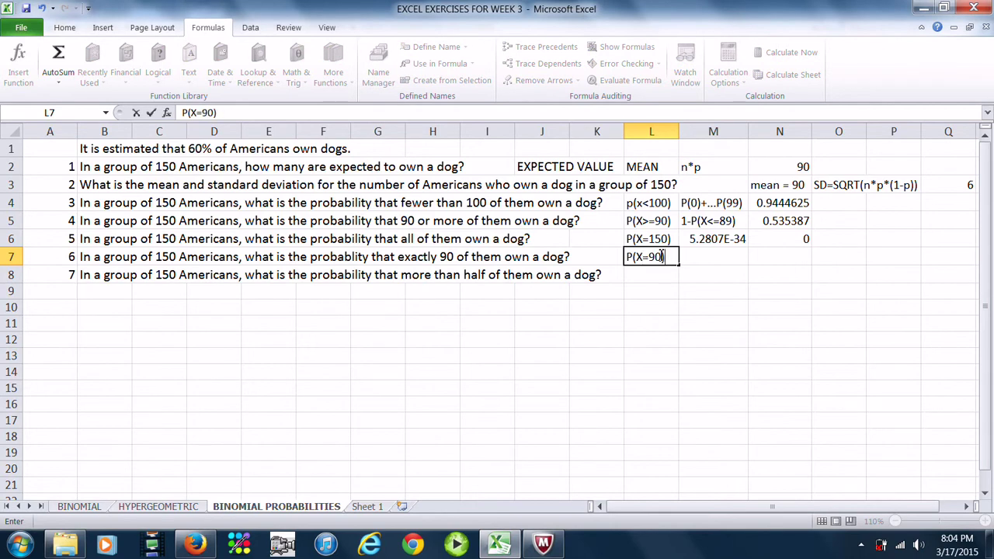
Step: Insert the BINOM.DIST function in cell M7 with 90 successes and 150 trials
{"action": "left_click", "coordinate": [708, 255]}
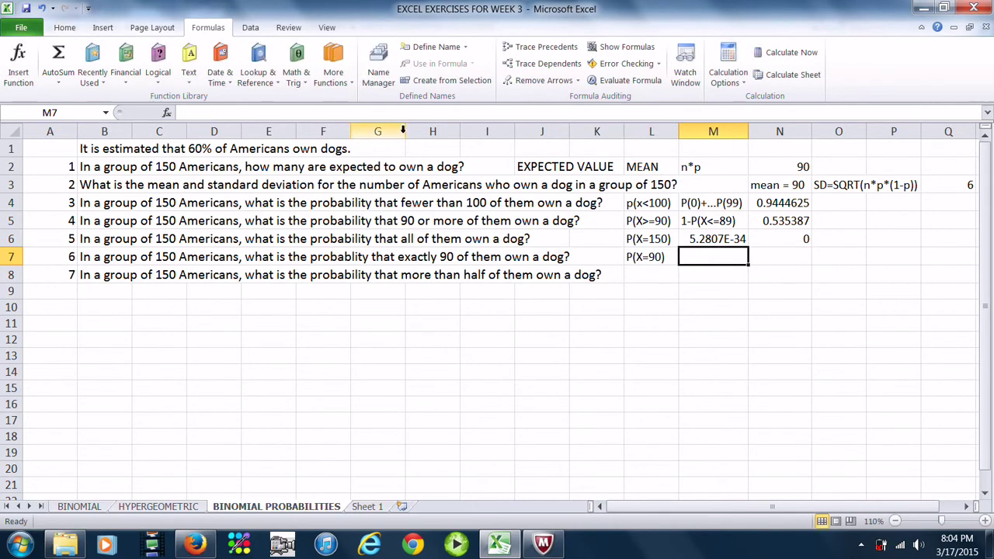
{"action": "left_click", "coordinate": [340, 78]}
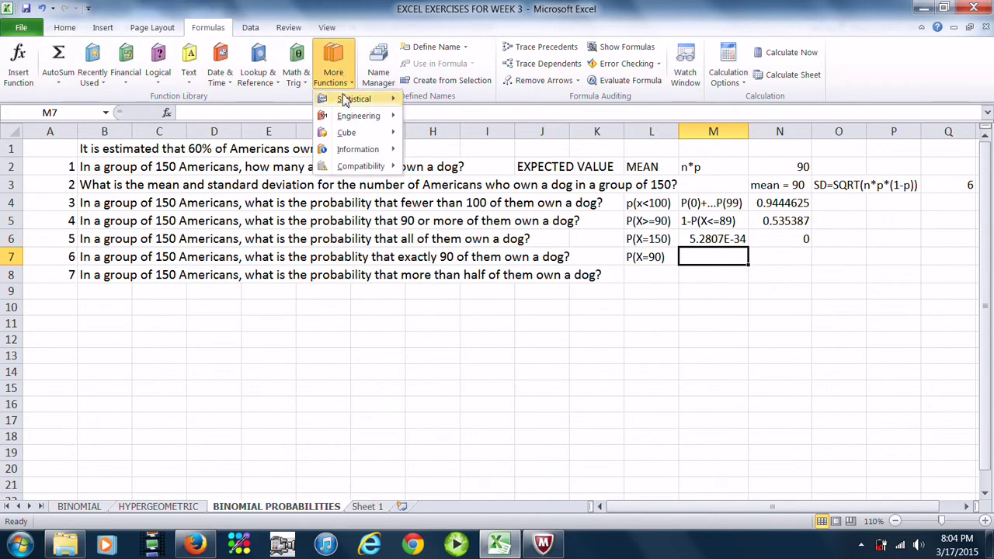
{"action": "mouse_move", "coordinate": [341, 98]}
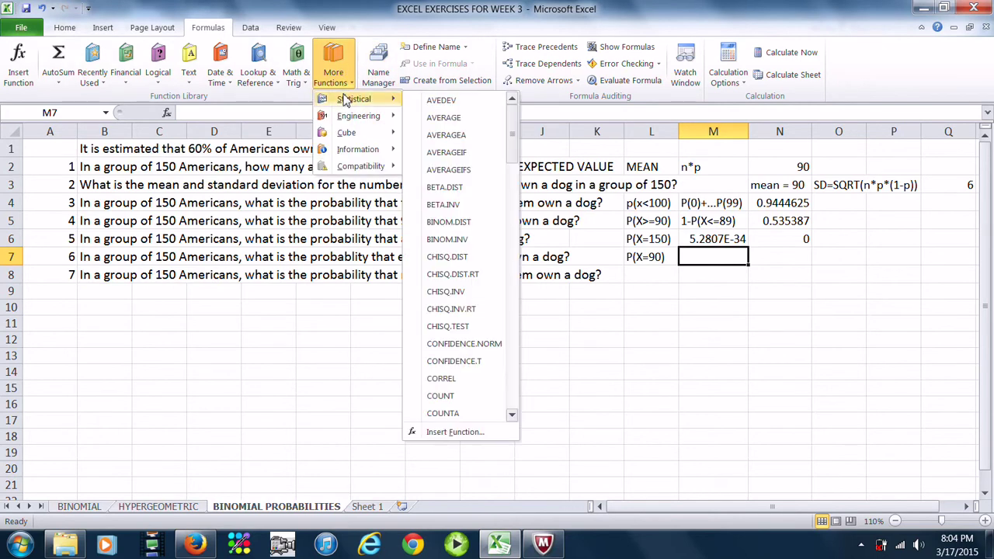
{"action": "left_click", "coordinate": [464, 222]}
{"action": "type", "text": "90"}
{"action": "left_click", "coordinate": [483, 361]}
{"action": "type", "text": "150"}
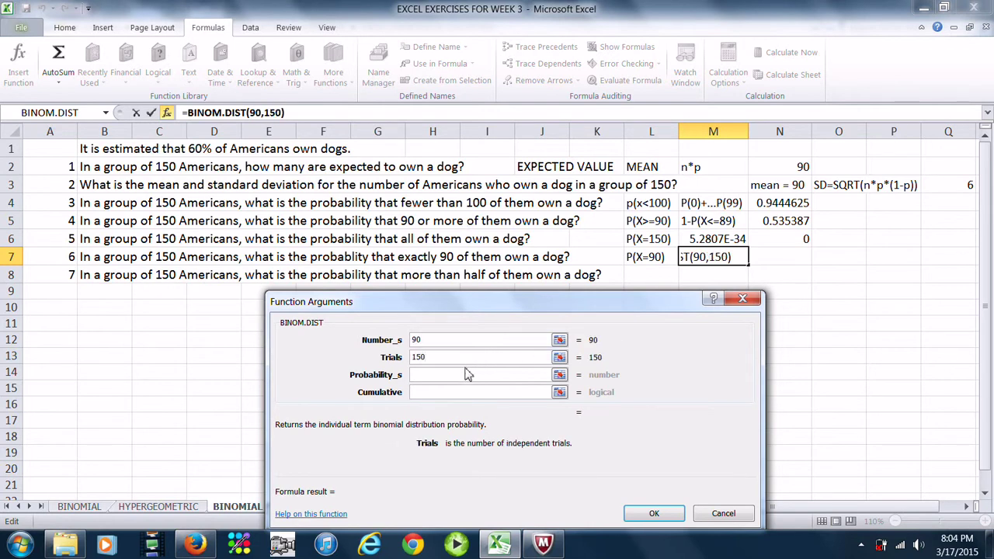
Step: Complete the BINOM.DIST function in M7 with probability .6 and cumulative FALSE
{"action": "left_click", "coordinate": [457, 376]}
{"action": "type", "text": ".6"}
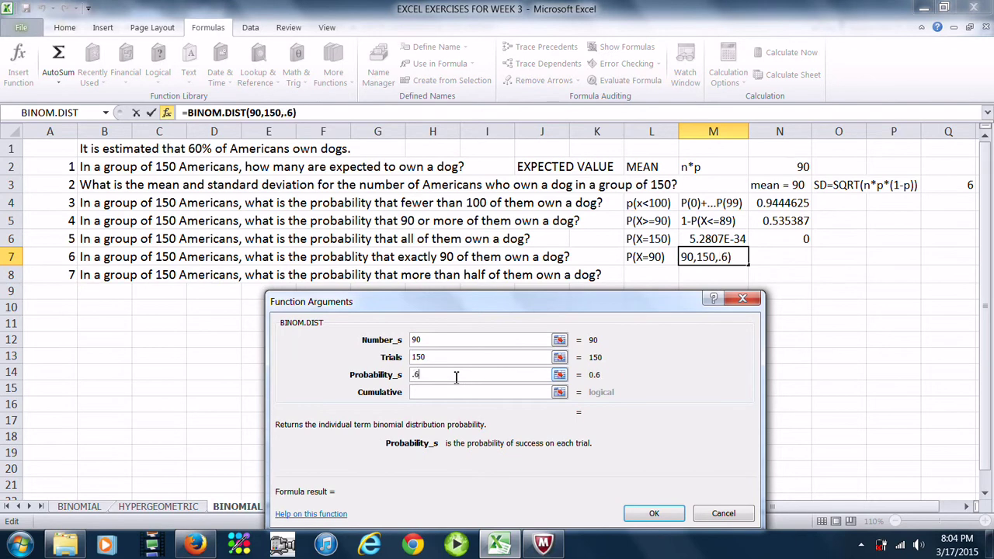
{"action": "left_click", "coordinate": [453, 391]}
{"action": "type", "text": "FALASE"}
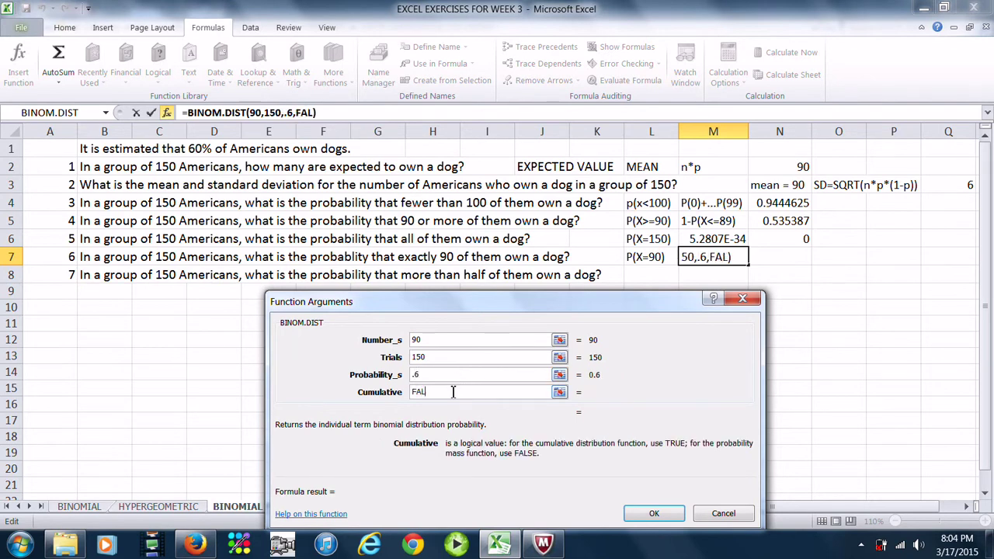
{"action": "key", "text": "BackSpace"}
{"action": "key", "text": "BackSpace"}
{"action": "key", "text": "BackSpace"}
{"action": "type", "text": "SE"}
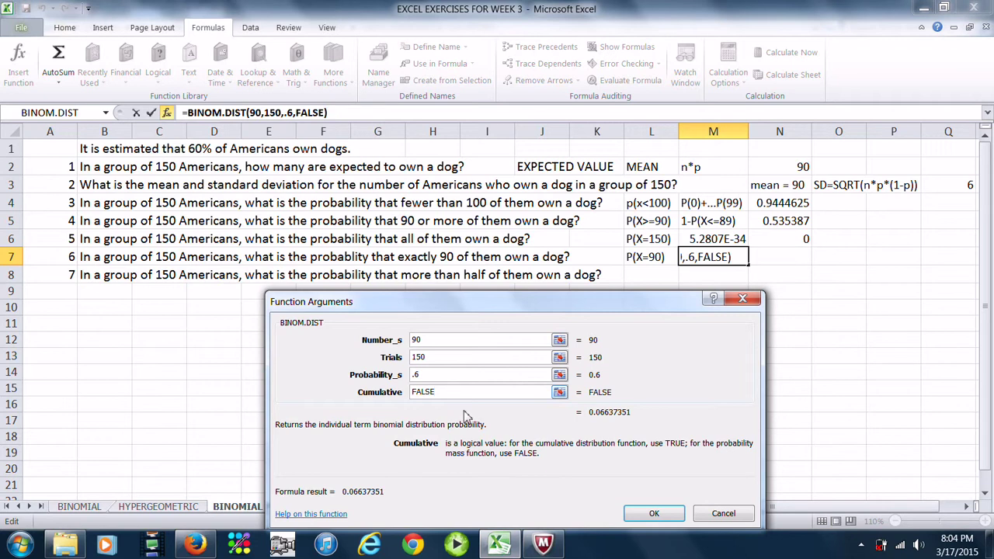
{"action": "left_click", "coordinate": [654, 514]}
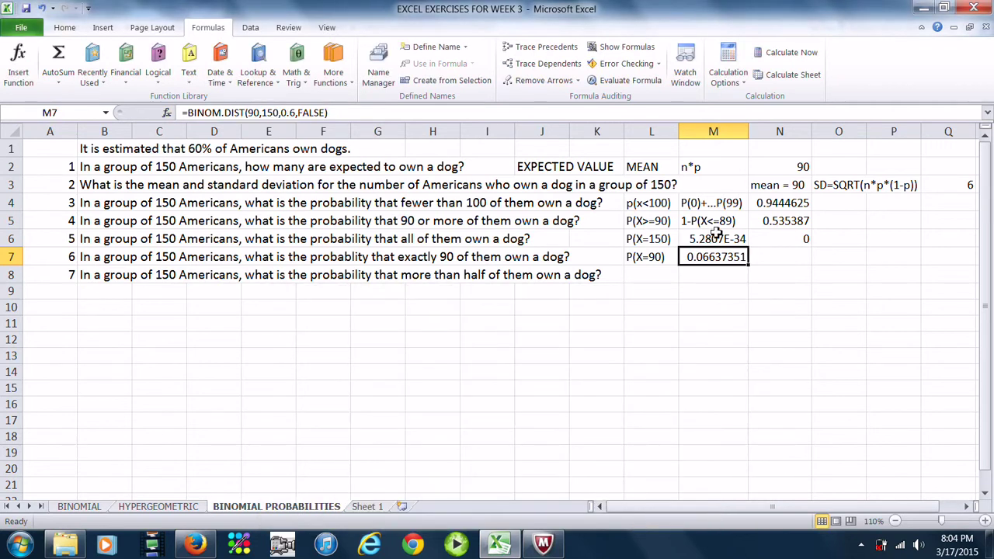
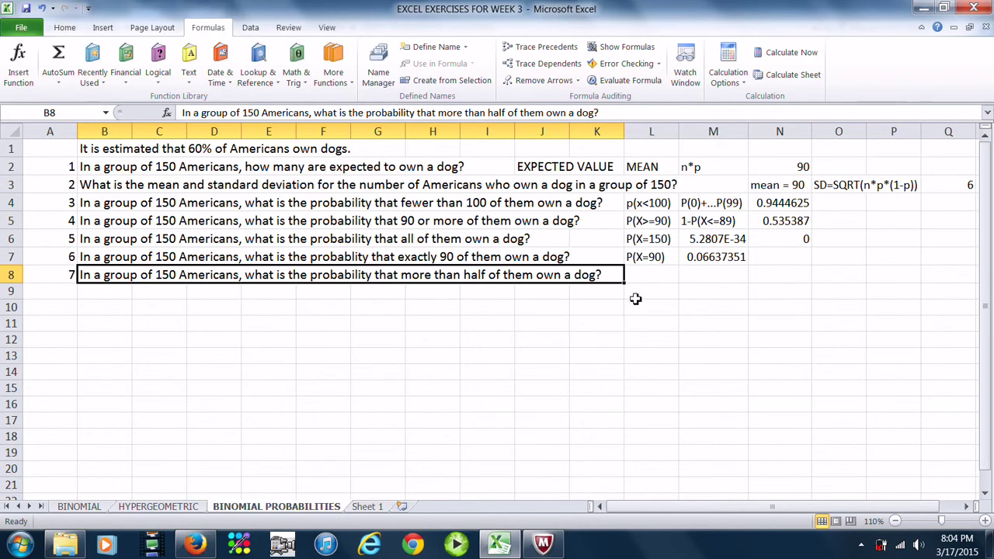
Step: Enter the probability notation P(X>75) in cell L8 beside question 7
{"action": "left_click", "coordinate": [654, 277]}
{"action": "type", "text": "P(X"}
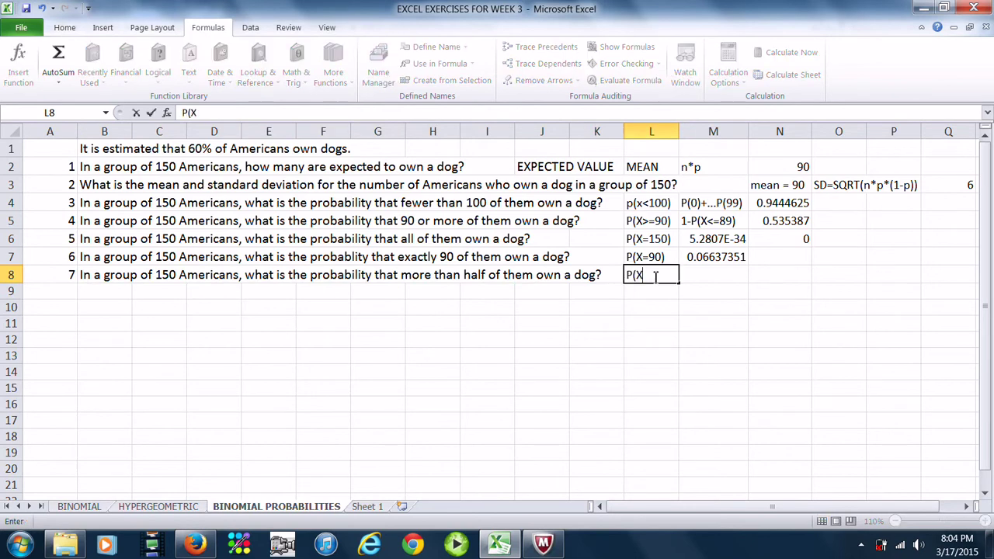
{"action": "type", "text": ">=90)"}
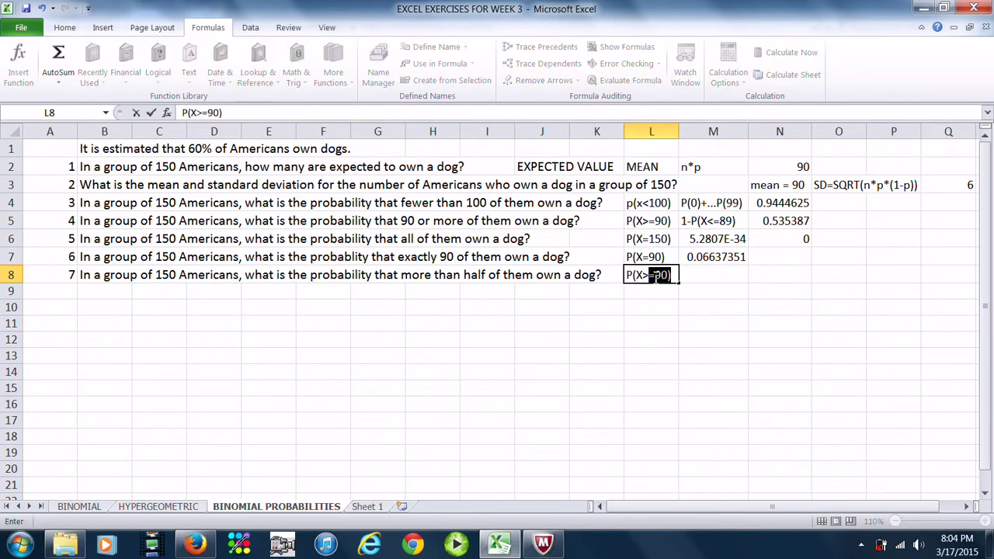
{"action": "type", "text": "75)"}
Step: Enter the complement expression 1-P(X<=75) as text in cell M8
{"action": "left_click", "coordinate": [696, 277]}
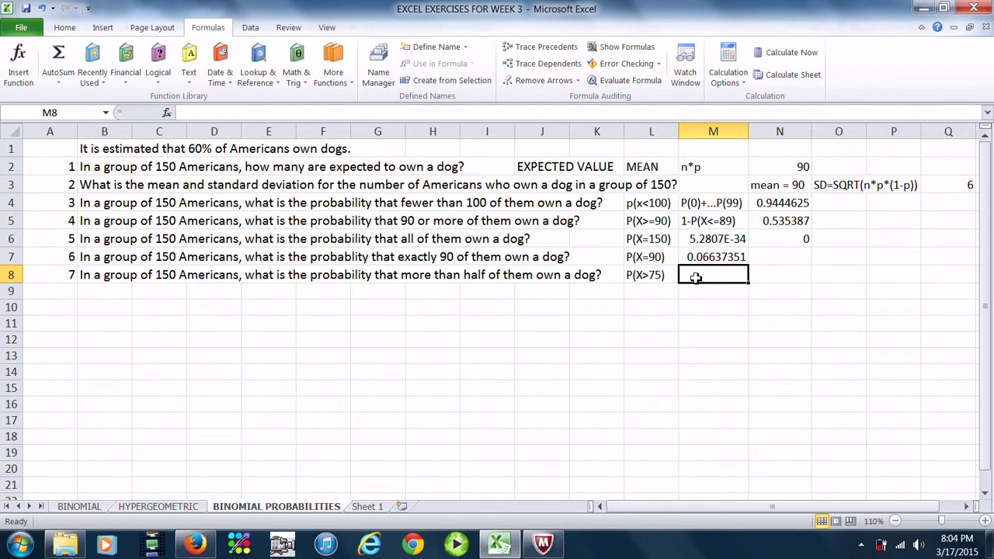
{"action": "type", "text": "=1"}
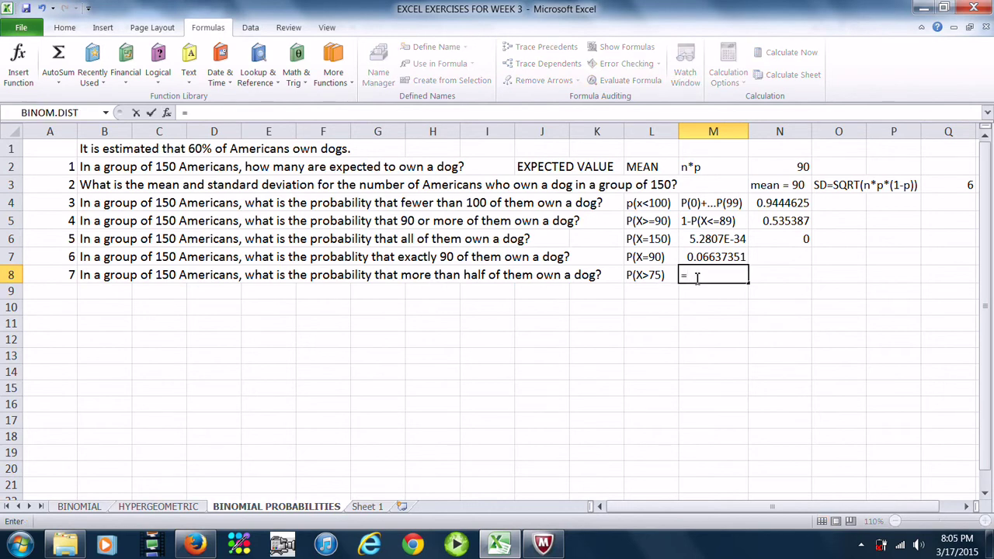
{"action": "key", "text": "BackSpace"}
{"action": "key", "text": "BackSpace"}
{"action": "type", "text": "="}
{"action": "key", "text": "BackSpace"}
{"action": "type", "text": "1-"}
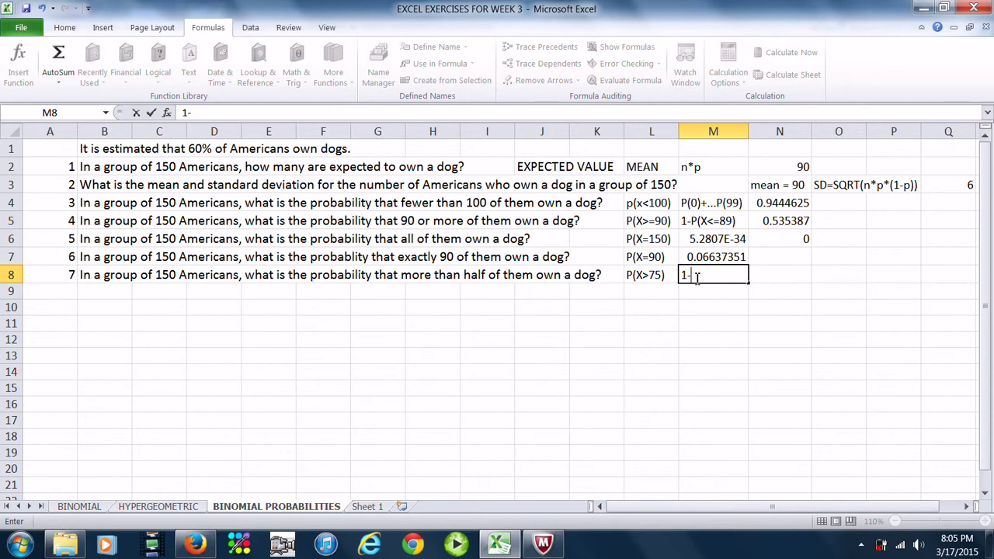
{"action": "type", "text": "P"}
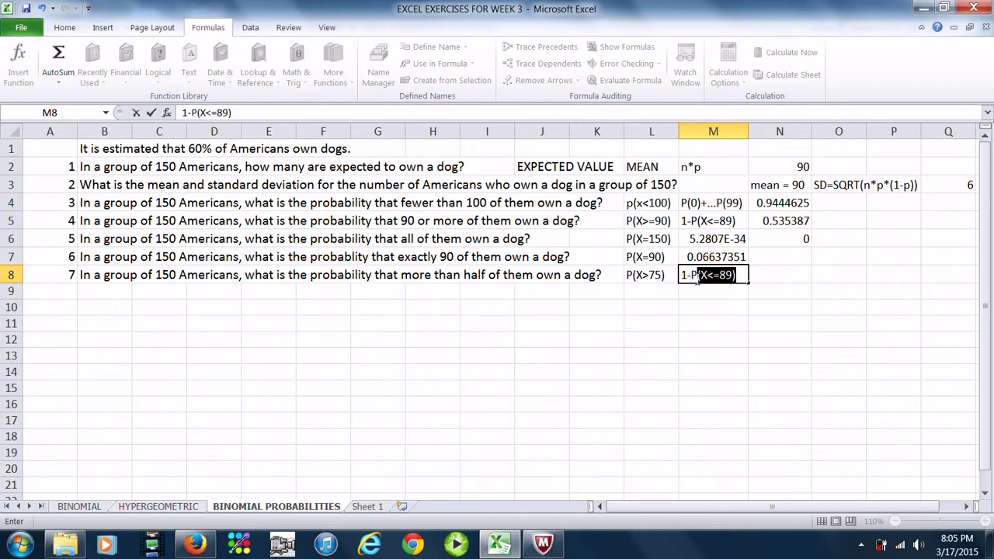
{"action": "type", "text": "(X<=75)"}
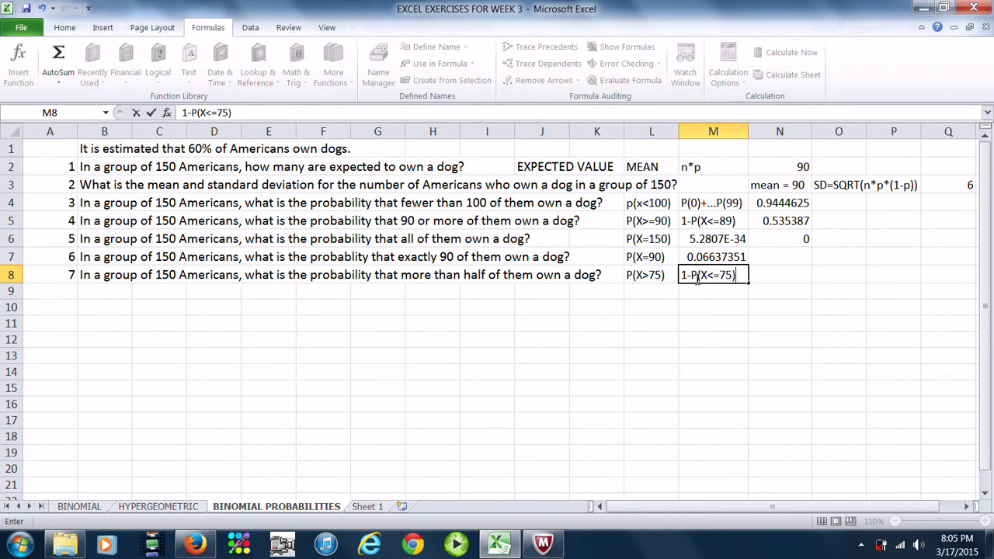
Step: Start the formula =1- in cell N8 and insert BINOM.DIST with 75 successes and 150 trials
{"action": "left_click", "coordinate": [776, 281]}
{"action": "type", "text": "=1-"}
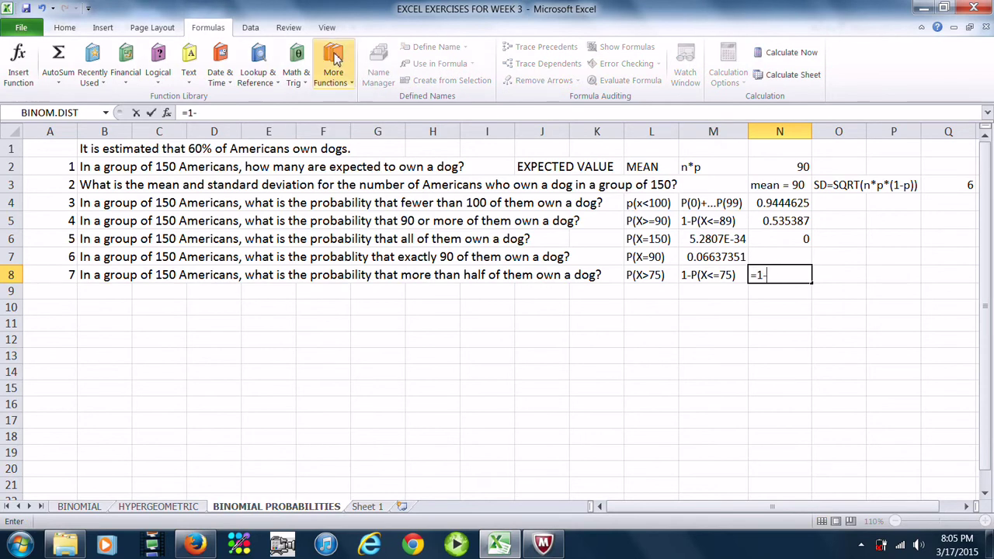
{"action": "left_click", "coordinate": [333, 69]}
{"action": "mouse_move", "coordinate": [355, 104]}
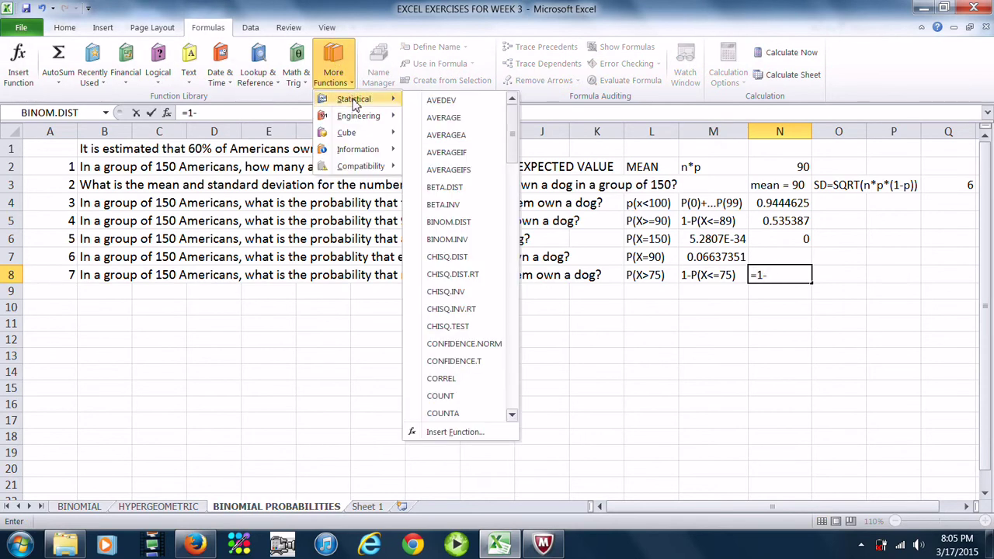
{"action": "left_click", "coordinate": [468, 223]}
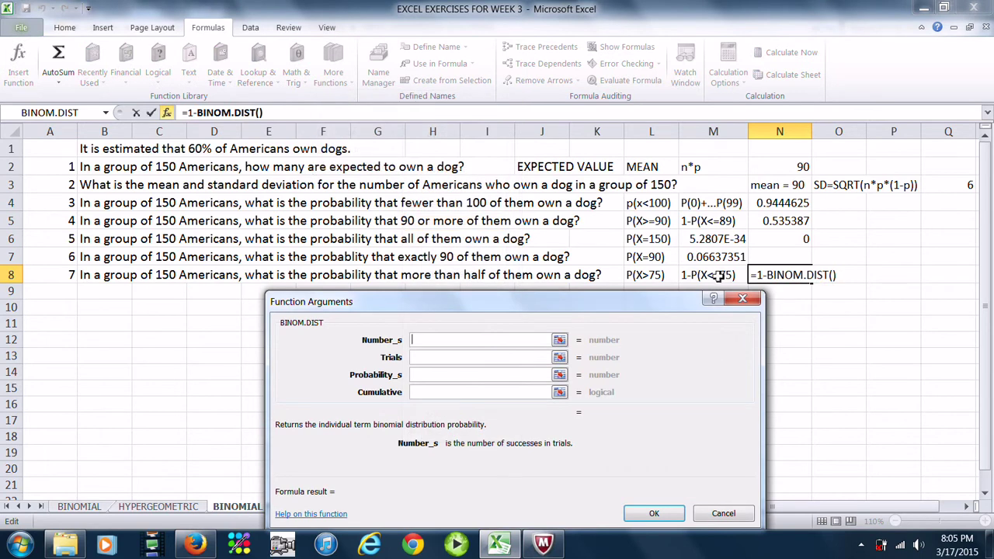
{"action": "type", "text": "75"}
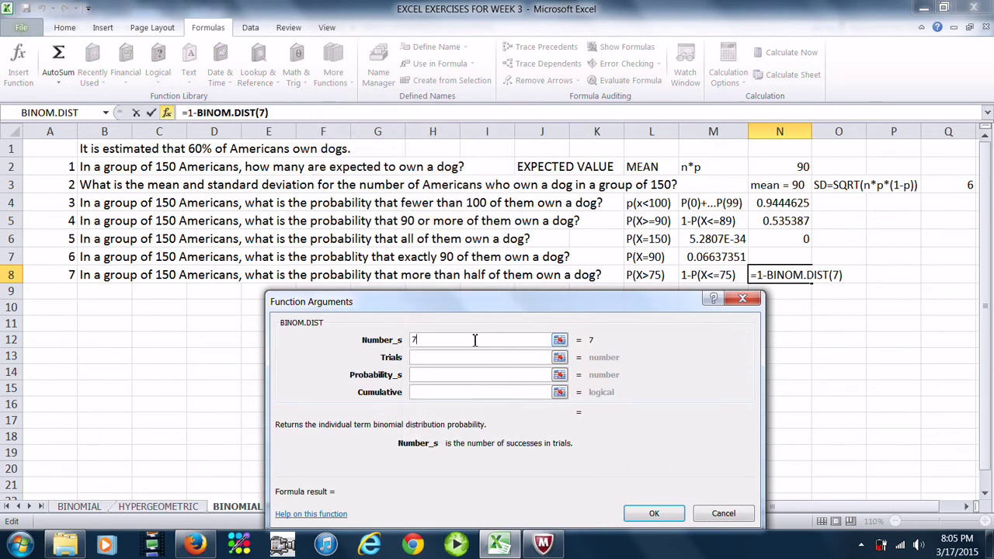
{"action": "left_click", "coordinate": [458, 358]}
{"action": "type", "text": "150"}
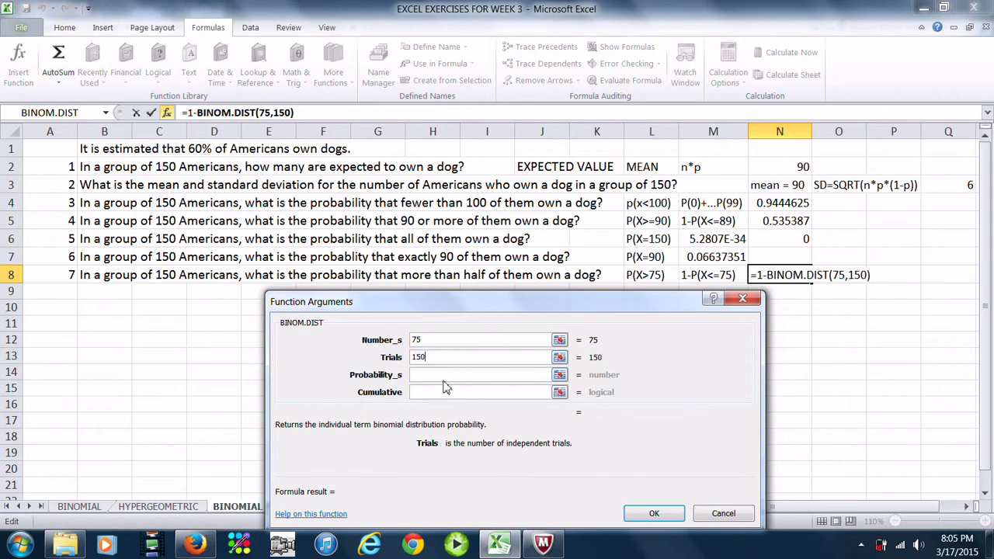
Step: Complete the BINOM.DIST function in N8 with probability .6 and cumulative TRUE
{"action": "left_click", "coordinate": [443, 376]}
{"action": "type", "text": ".6"}
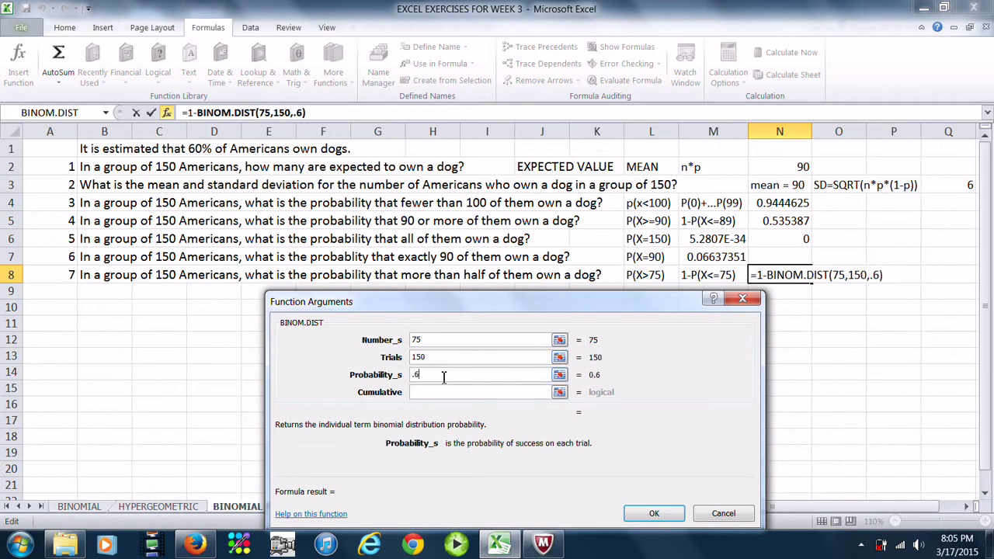
{"action": "left_click", "coordinate": [443, 392]}
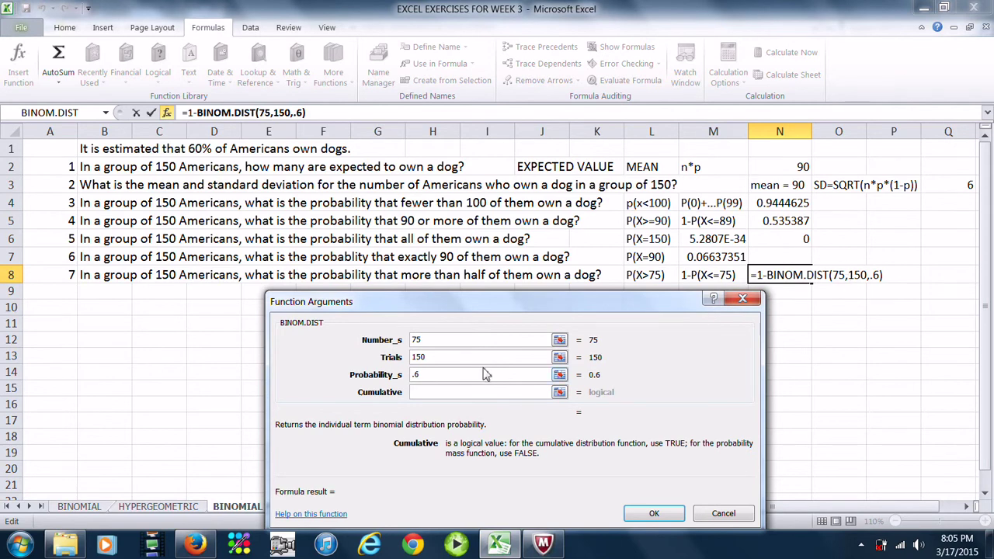
{"action": "type", "text": "TRUE"}
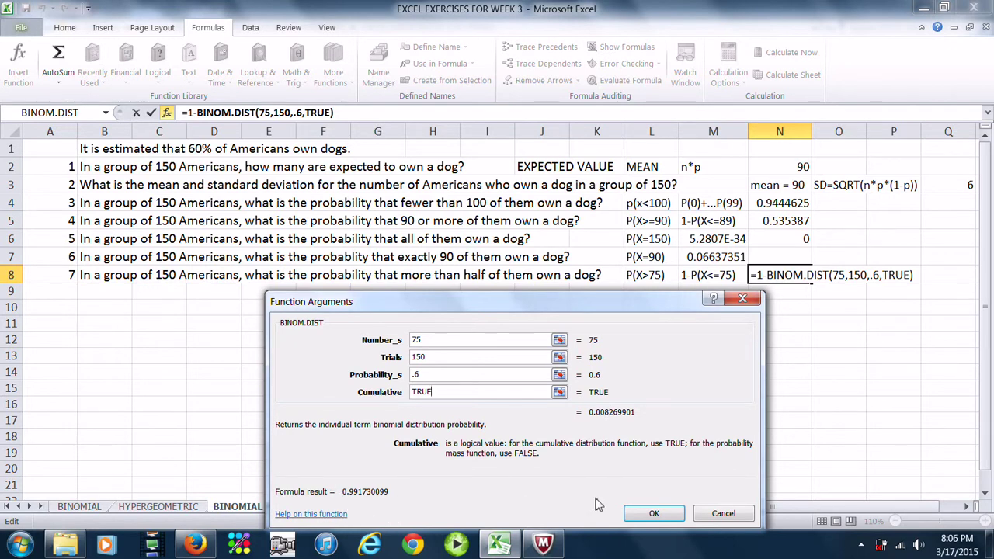
{"action": "left_click", "coordinate": [656, 515]}
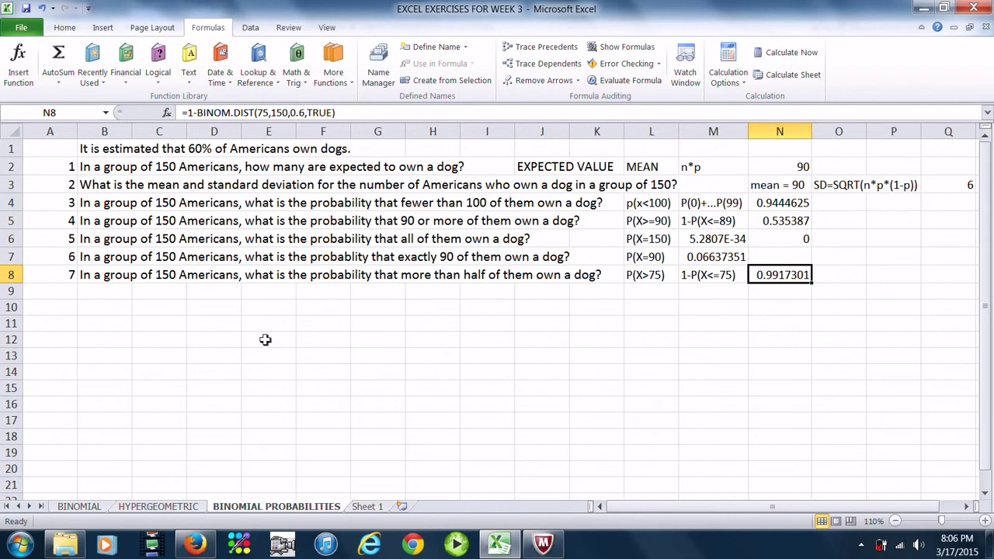
Step: Enter the reference text BINOM.DIST(X,n,p,TRUE) in cell B10 below the questions
{"action": "left_click", "coordinate": [124, 310]}
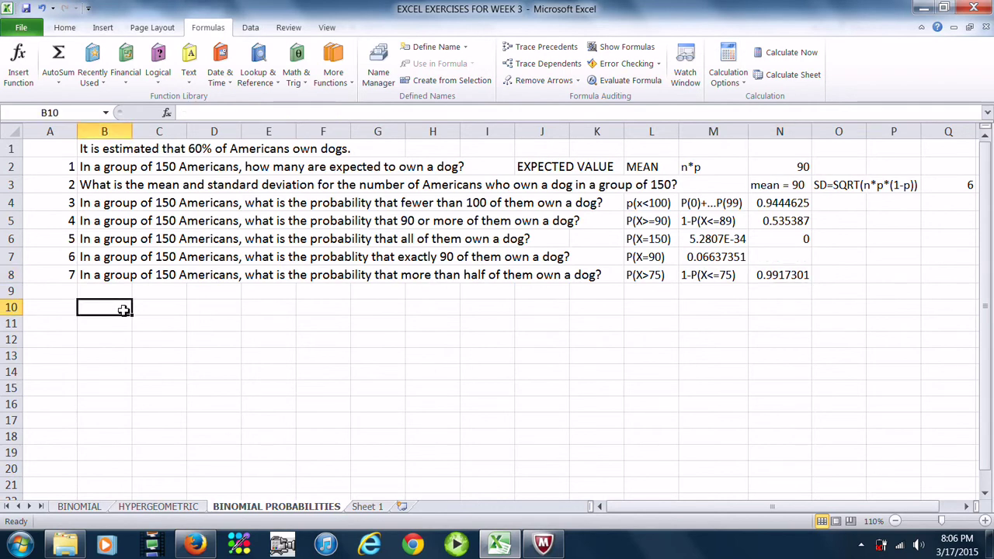
{"action": "type", "text": "BINOM"}
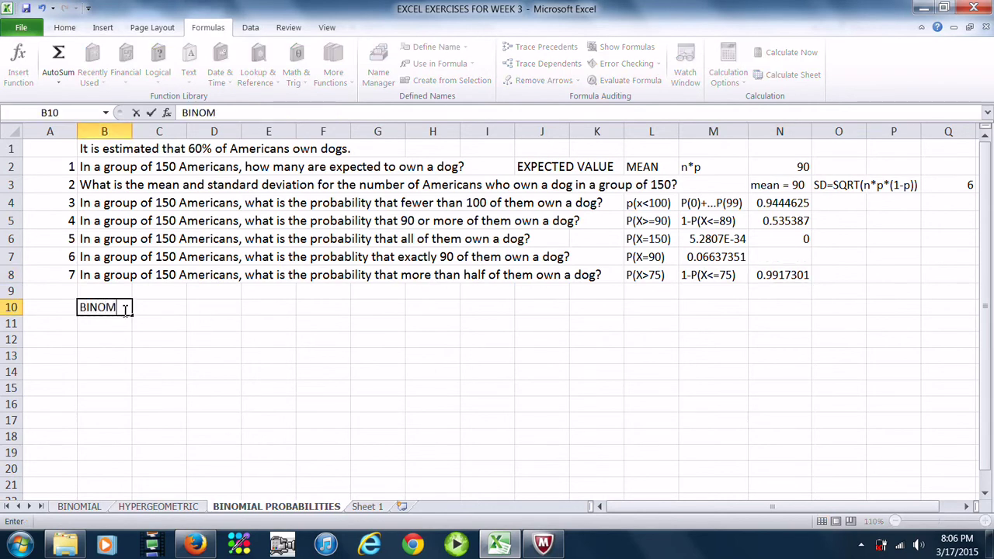
{"action": "type", "text": ".DIST(X"}
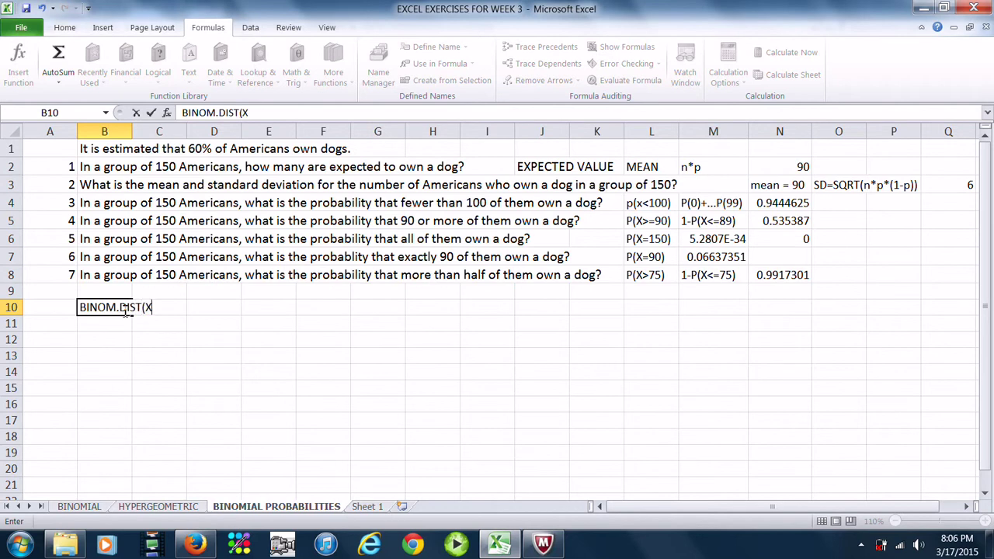
{"action": "type", "text": ",n,p,TRUE)"}
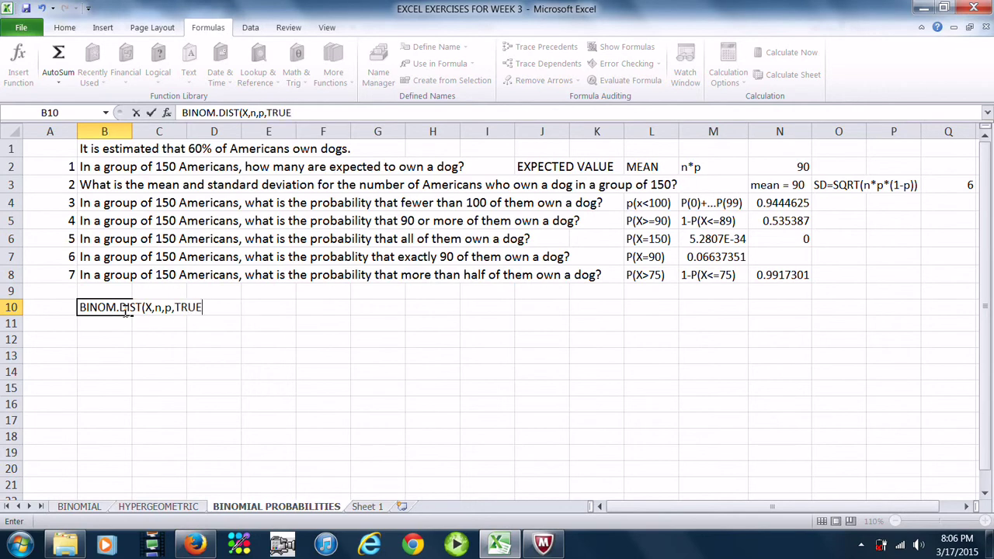
Step: Enter the meaning of the cumulative form, P(0)+...+P(X), in cell E10
{"action": "left_click", "coordinate": [285, 308]}
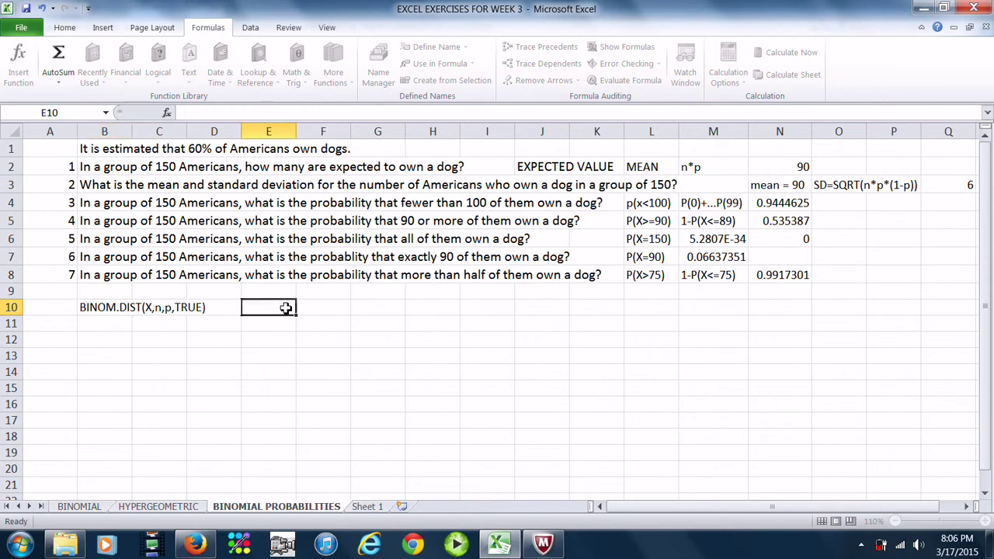
{"action": "type", "text": "P(0)"}
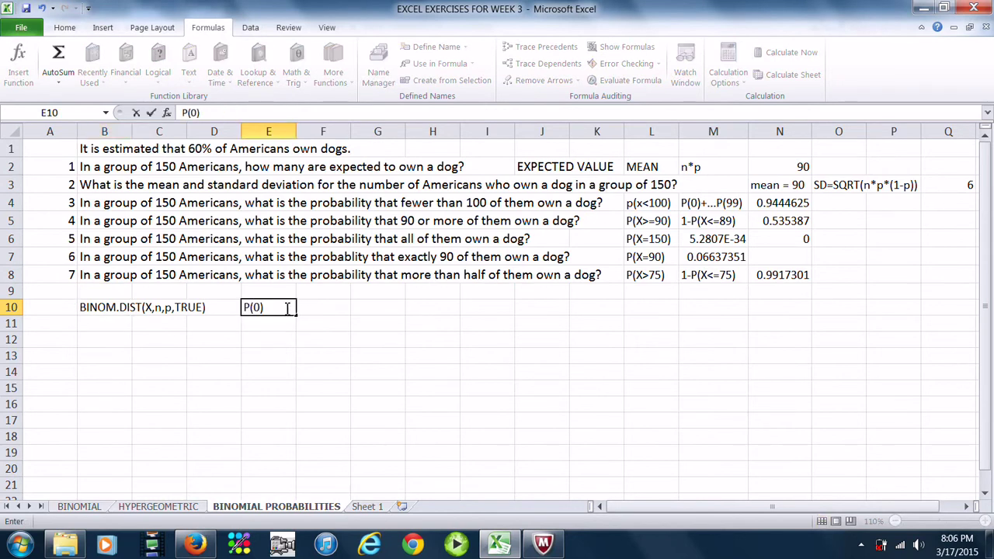
{"action": "type", "text": "+...+"}
{"action": "type", "text": "p"}
{"action": "key", "text": "BackSpace"}
{"action": "type", "text": "P(X)"}
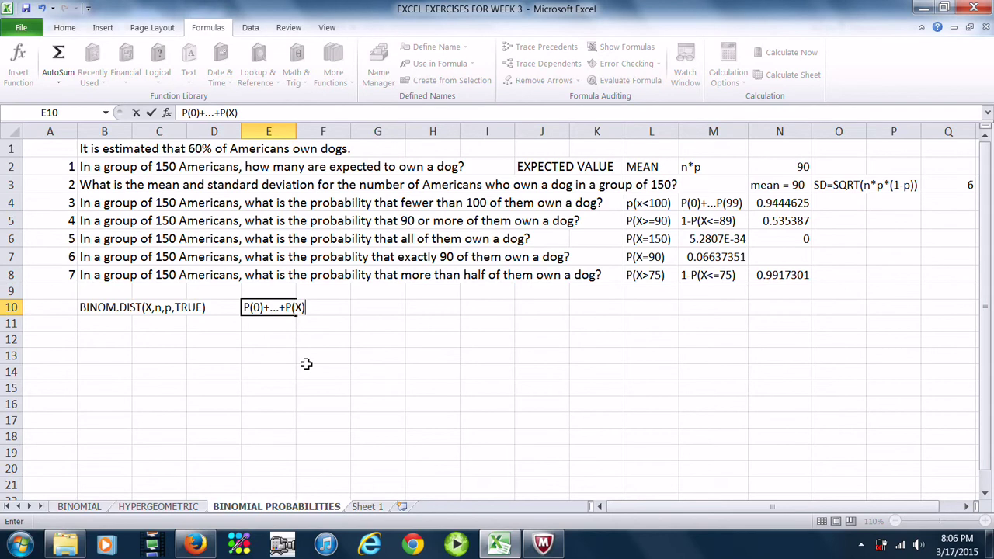
Step: Enter the reference text BINOM.DIST(X,n,p,FALSE) in cell B11
{"action": "left_click", "coordinate": [109, 324]}
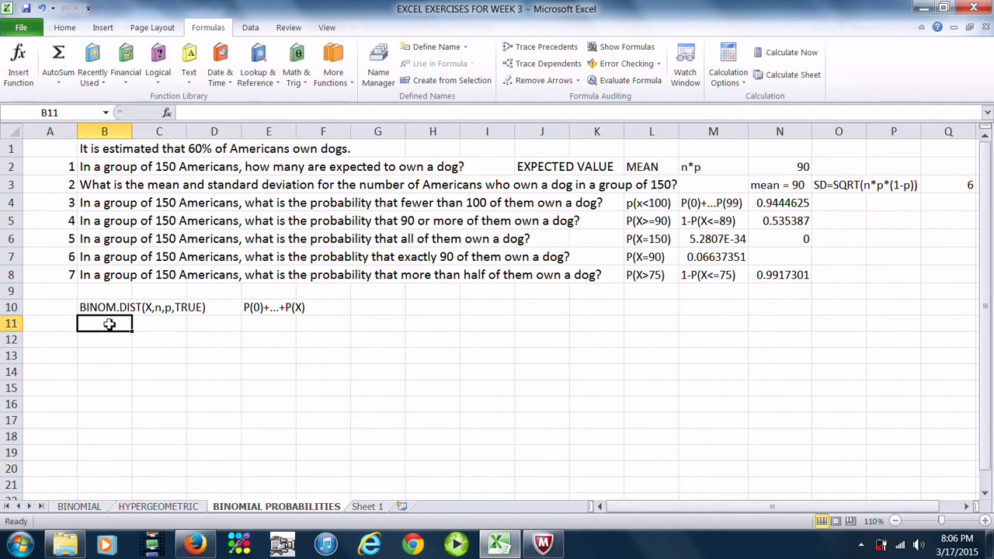
{"action": "type", "text": "BINOM.DIST"}
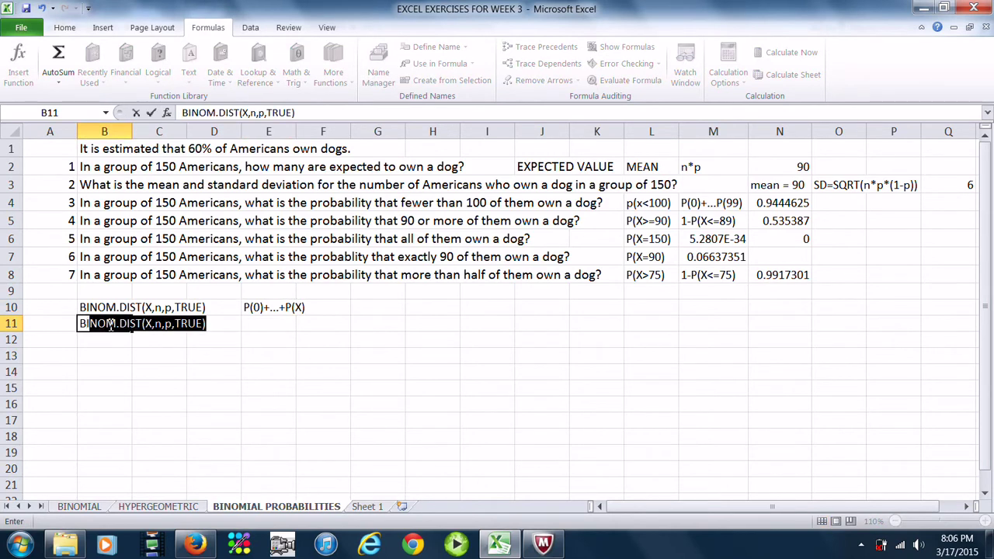
{"action": "type", "text": "(X,n,"}
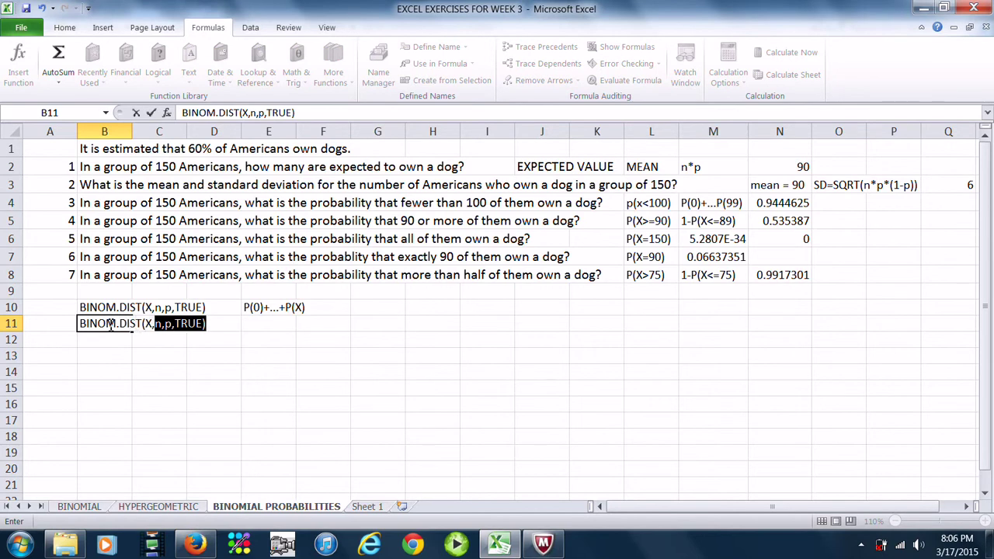
{"action": "type", "text": "p,FALSE)"}
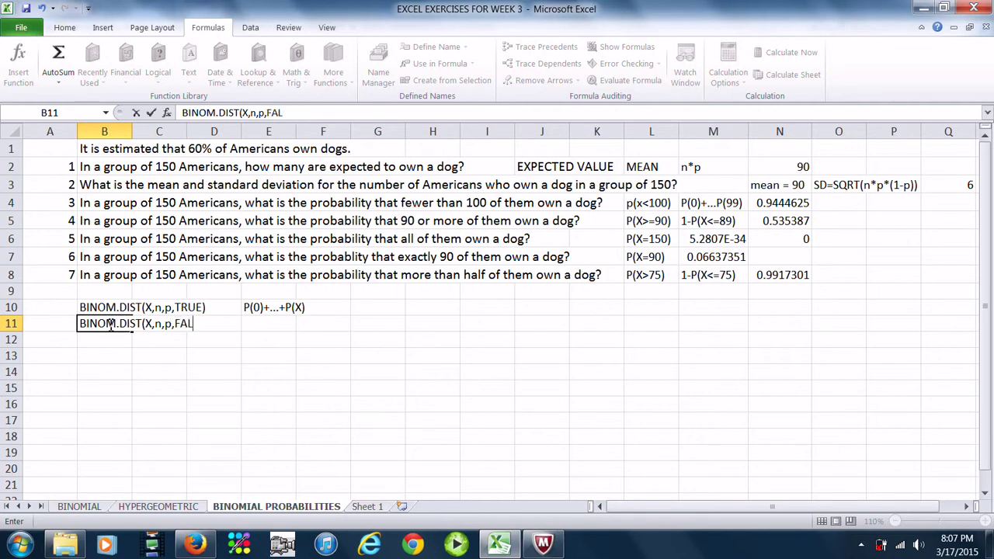
Step: Enter P(X) in cell E11 as the meaning of the FALSE form
{"action": "left_click", "coordinate": [266, 324]}
{"action": "type", "text": "P(X)"}
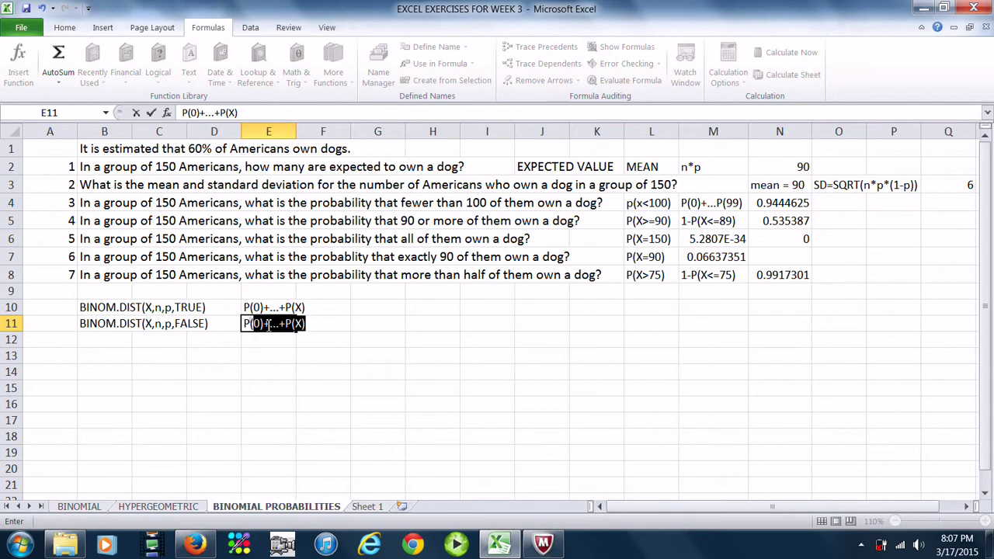
{"action": "key", "text": "Return"}
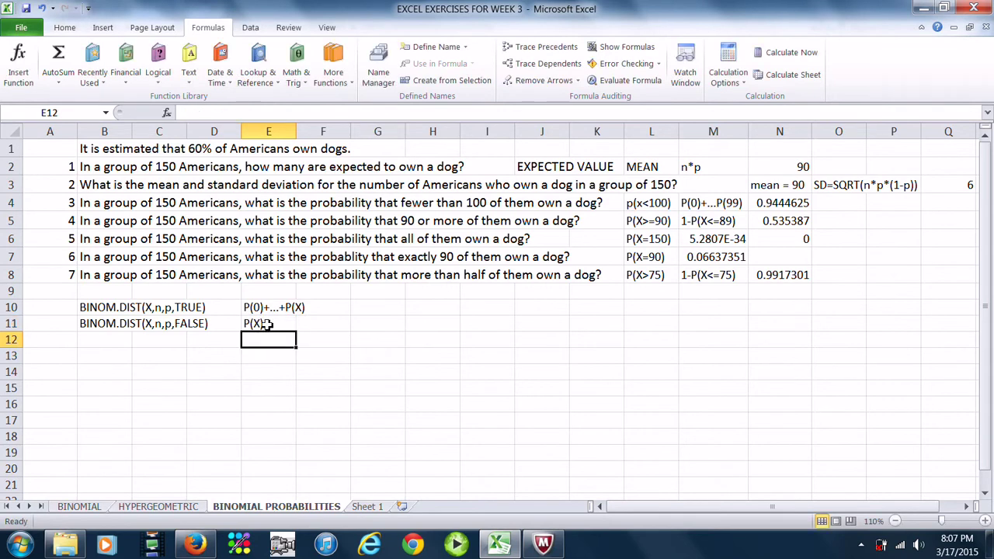
Step: Enter the complement reference text 1-BINOM.DIST(X,n,p,TRUE) in cell B12
{"action": "left_click", "coordinate": [124, 339]}
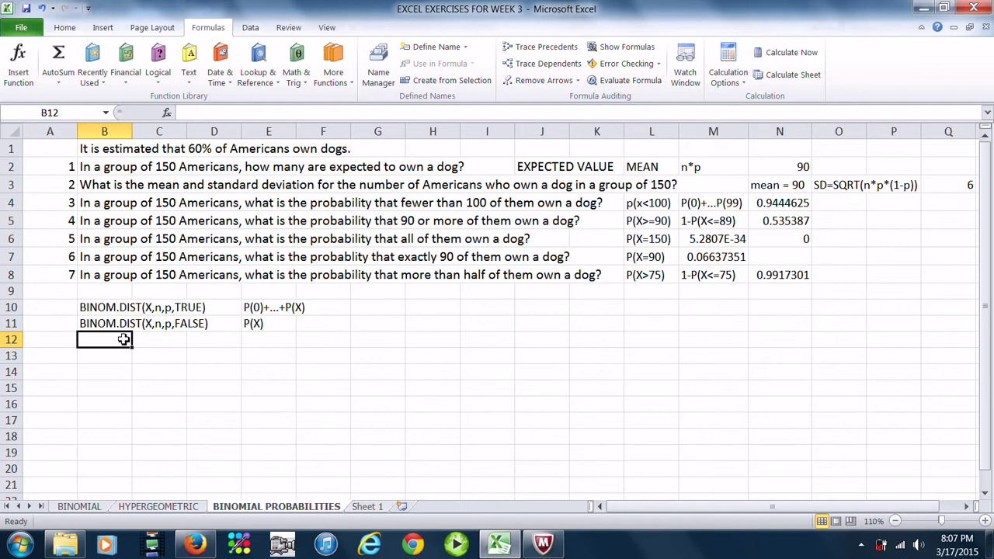
{"action": "type", "text": "1-bino"}
{"action": "key", "text": "BackSpace"}
{"action": "key", "text": "BackSpace"}
{"action": "key", "text": "BackSpace"}
{"action": "key", "text": "BackSpace"}
{"action": "type", "text": "BINOM"}
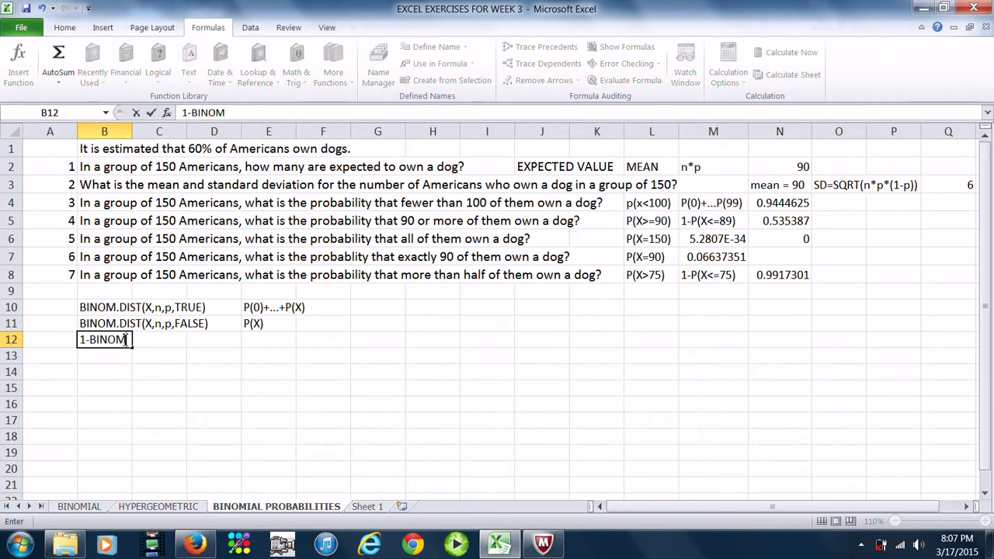
{"action": "type", "text": ".DIST(X,n,"}
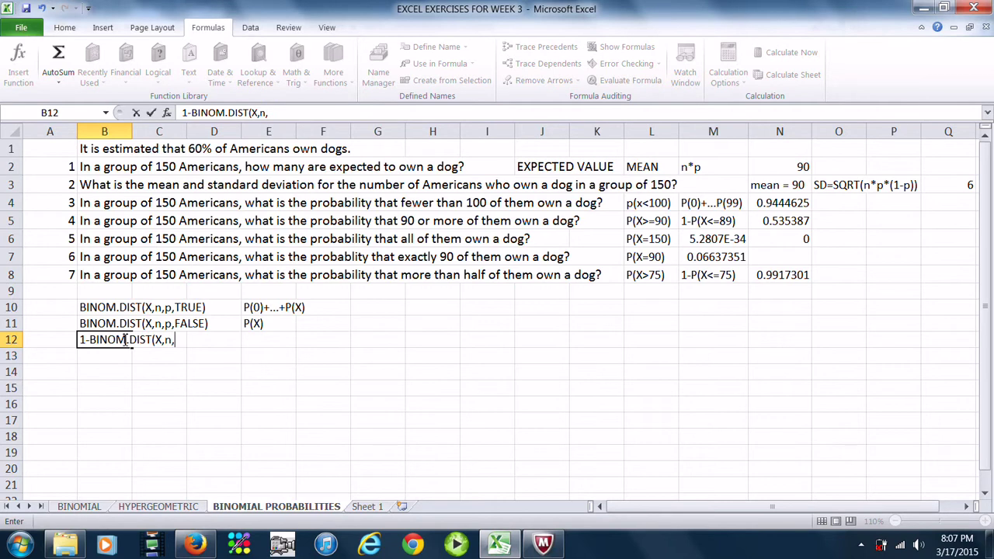
{"action": "type", "text": "p,TRUE)"}
{"action": "key", "text": "Tab"}
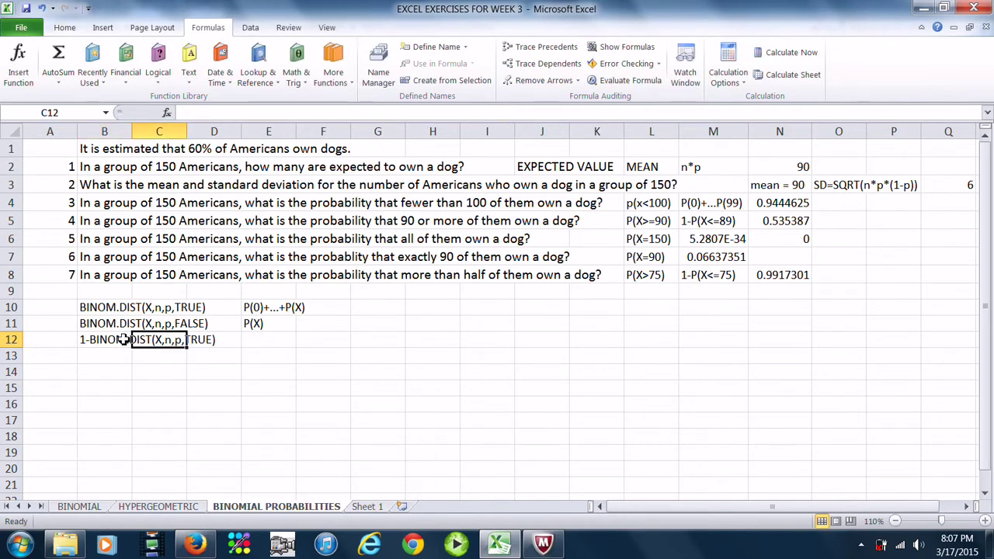
Step: Enter the meaning of the complement form, P(X+1)+...P(n), in cell E12
{"action": "left_click", "coordinate": [261, 340]}
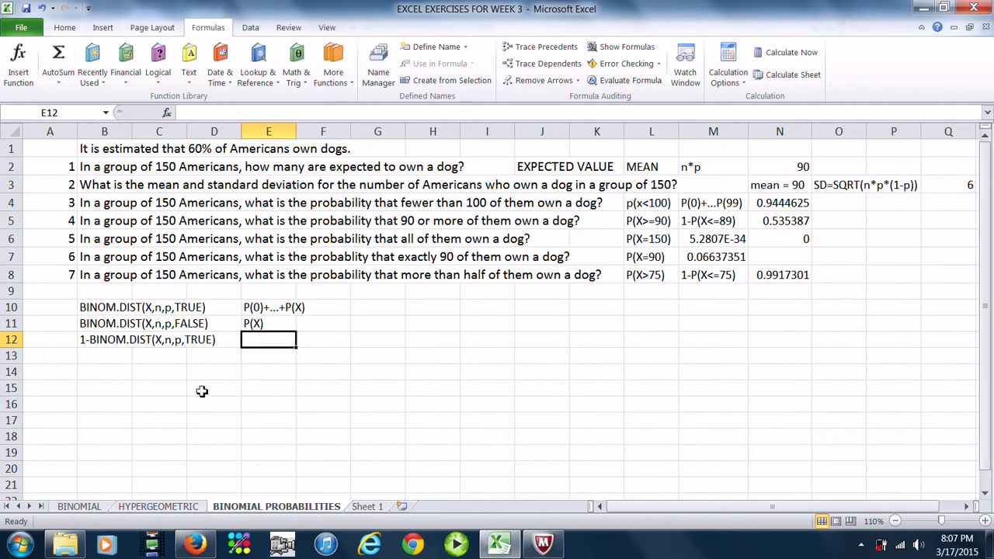
{"action": "type", "text": "P(X)"}
{"action": "key", "text": "BackSpace"}
{"action": "type", "text": "+1"}
{"action": "type", "text": ")+"}
{"action": "type", "text": "..."}
{"action": "type", "text": "P("}
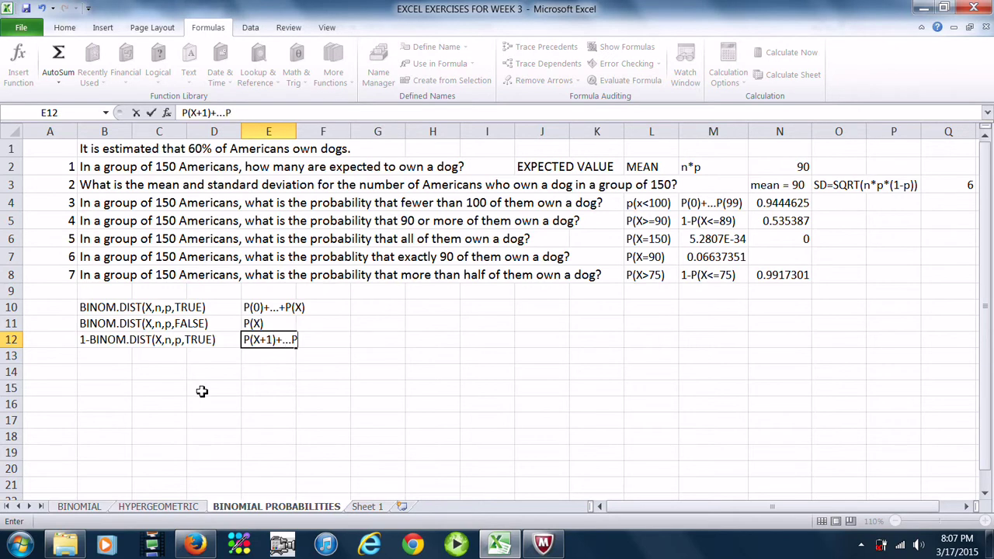
{"action": "type", "text": "n)"}
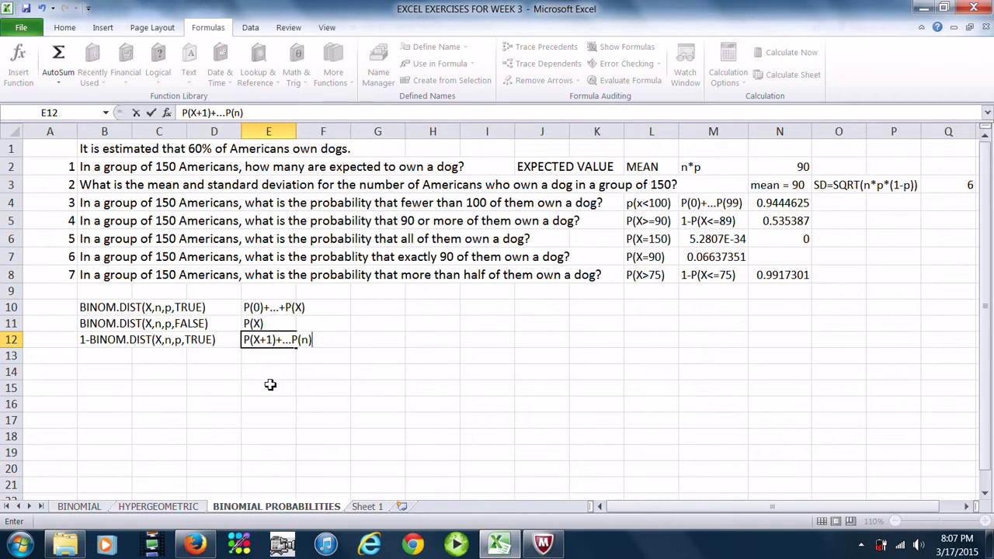